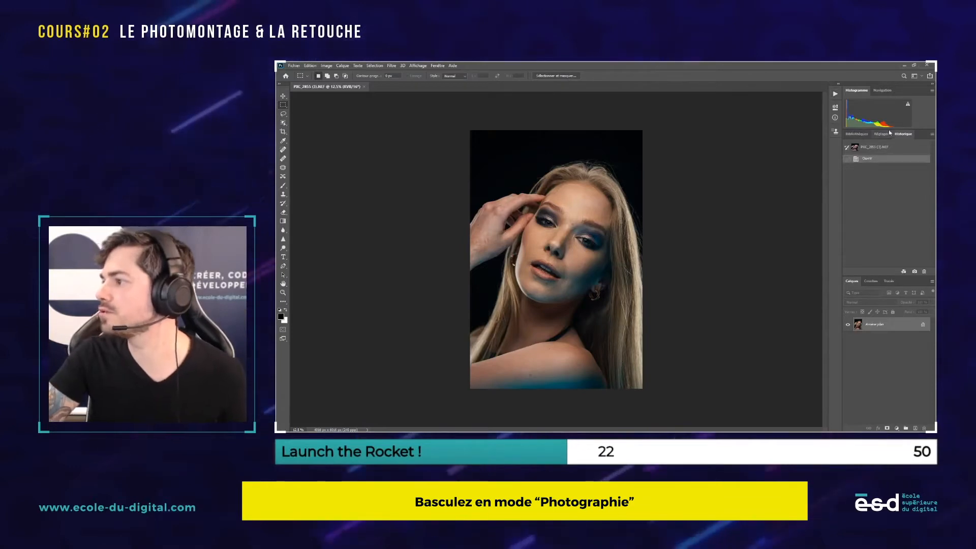
- Show the Navigation preview at a larger size and use it to examine the eyes at 100%
click(882, 90)
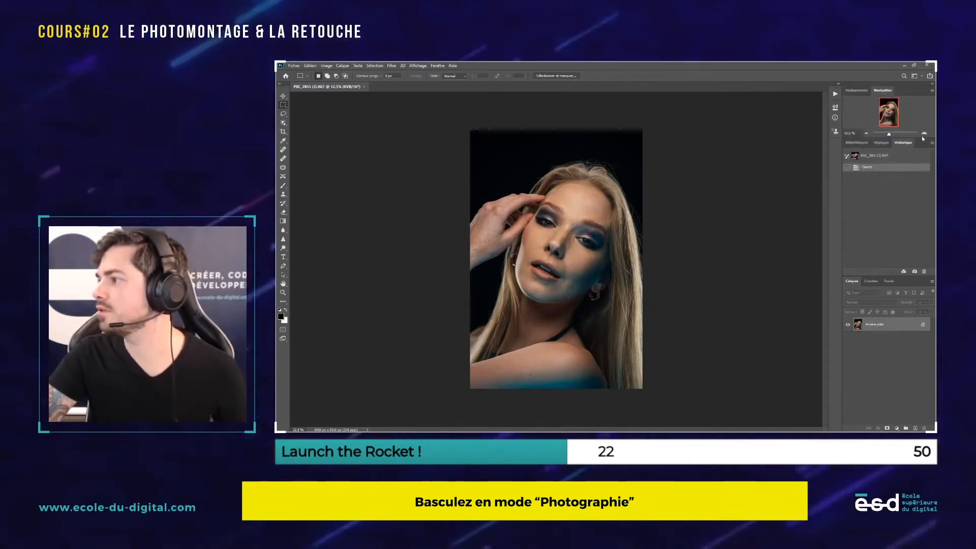
drag(909, 138, 909, 177)
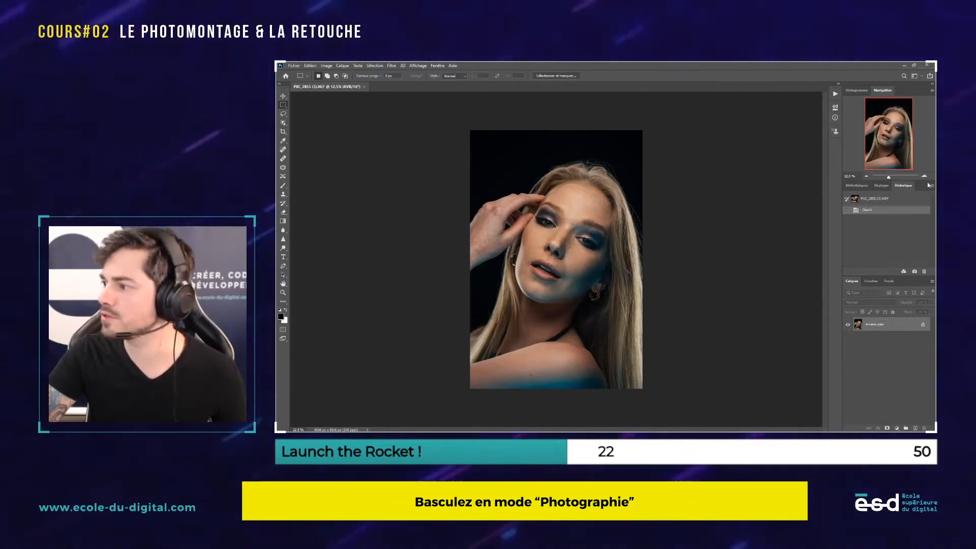
click(924, 176)
click(924, 176)
click(924, 176)
click(924, 176)
click(924, 176)
click(924, 176)
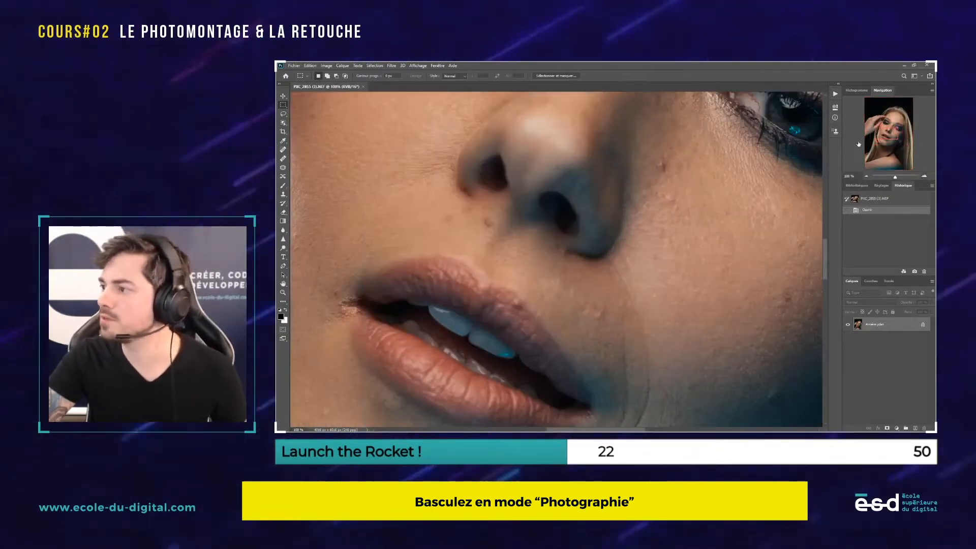
mouse_move(889, 136)
mouse_down()
mouse_move(891, 113)
mouse_move(869, 153)
mouse_move(887, 162)
mouse_move(891, 123)
mouse_up()
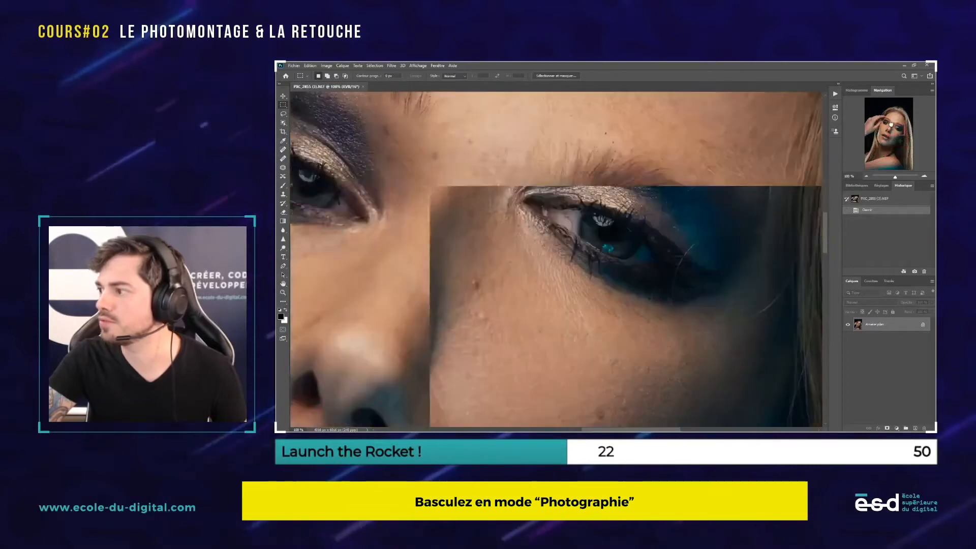
- Compare the whole portrait at 16.67% with the blue-shaded eye at 100% and up to 400% magnification
click(866, 176)
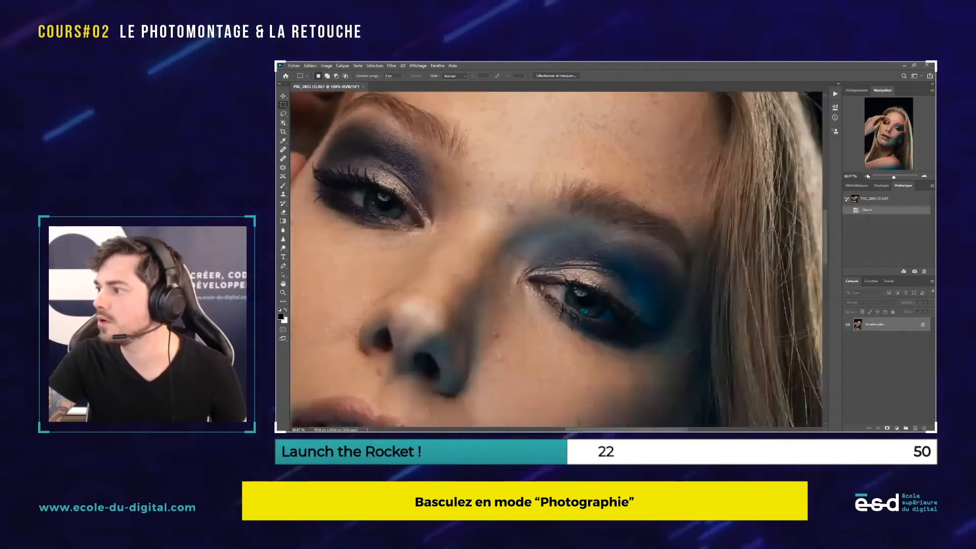
click(867, 175)
click(867, 176)
click(867, 176)
click(867, 176)
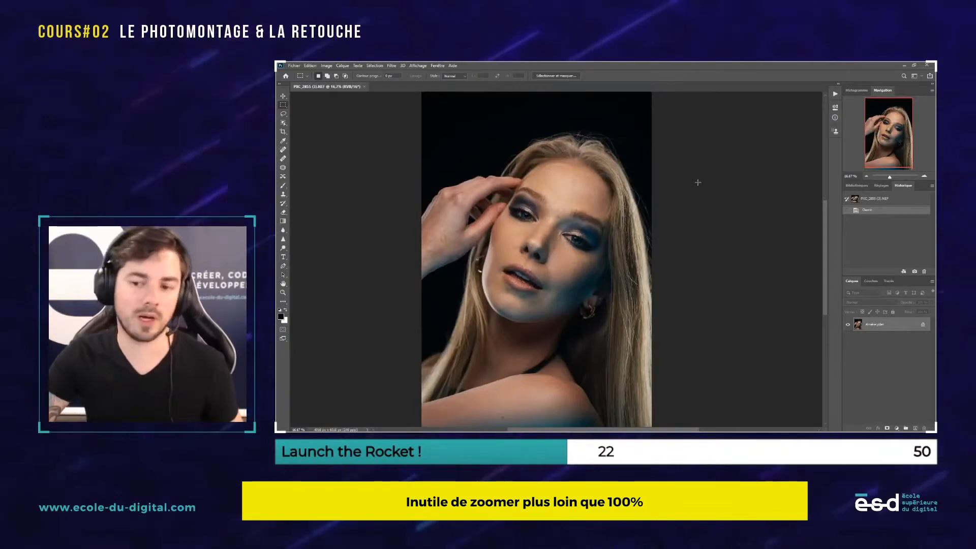
click(924, 176)
click(924, 176)
click(924, 175)
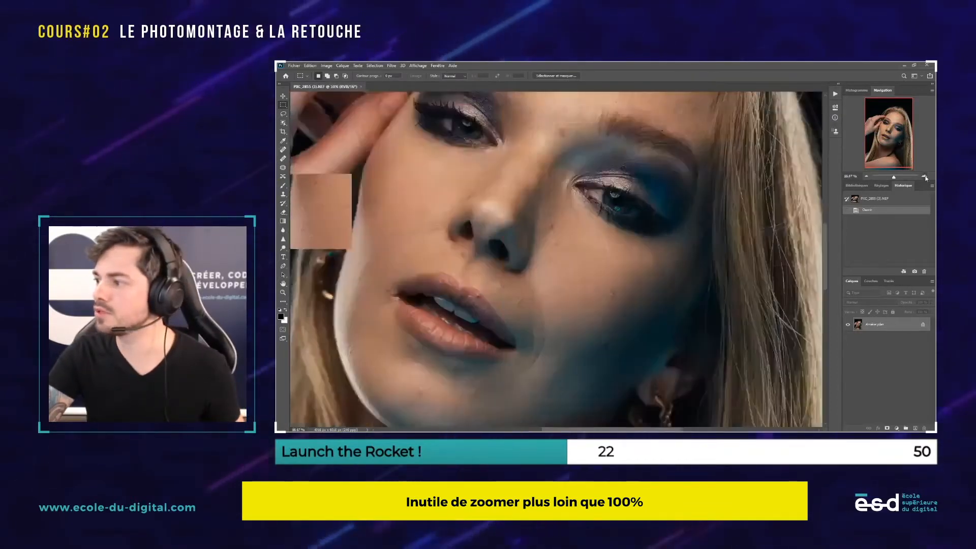
click(924, 176)
click(924, 175)
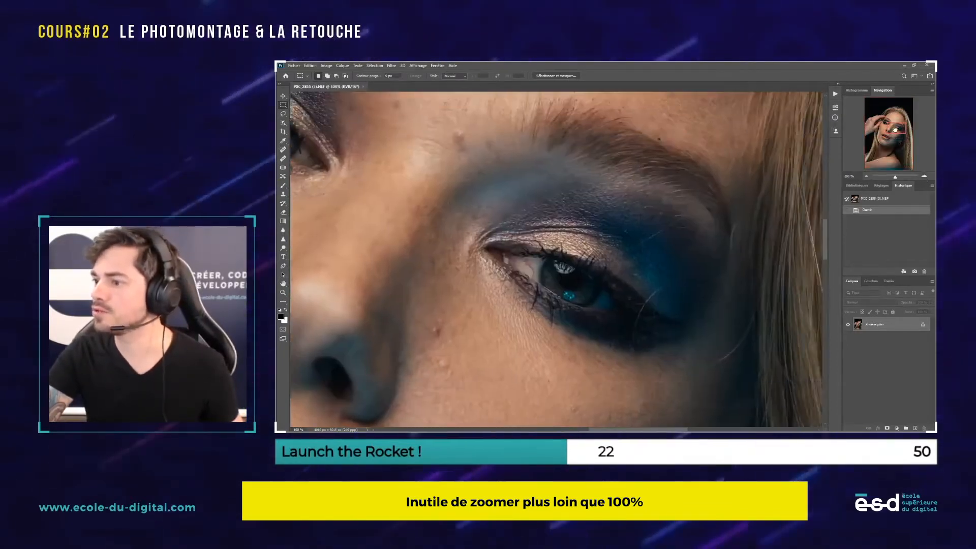
click(924, 176)
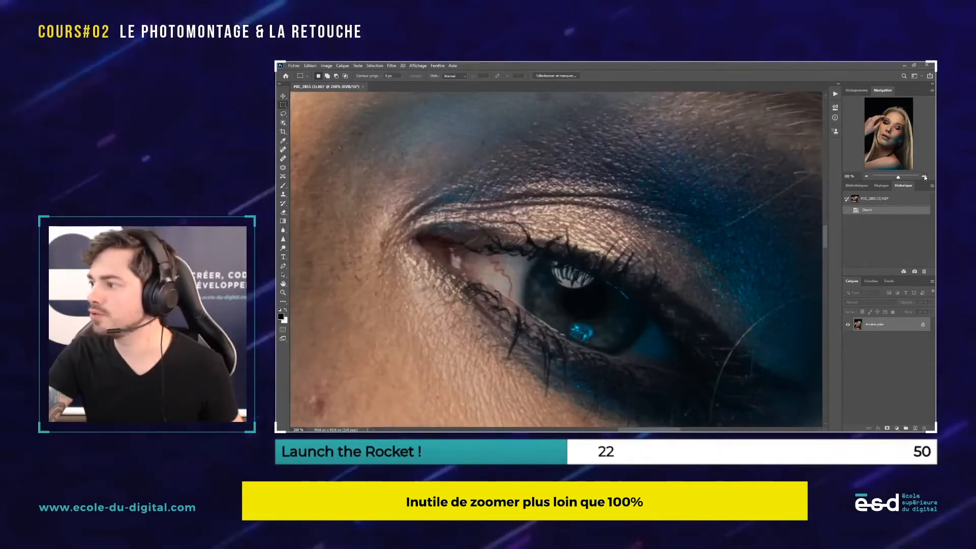
click(924, 176)
click(924, 176)
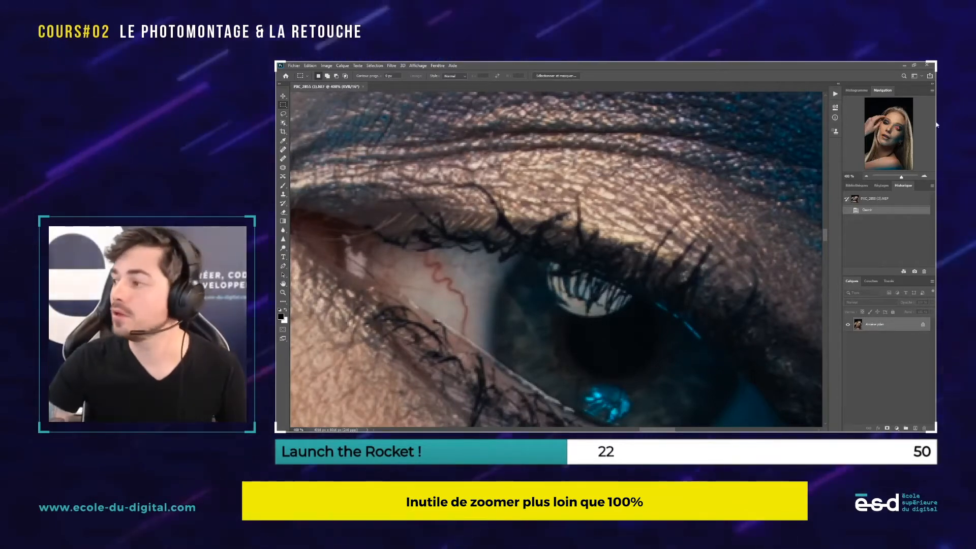
- Reduce the magnification to 12.5% to view the entire portrait
click(866, 176)
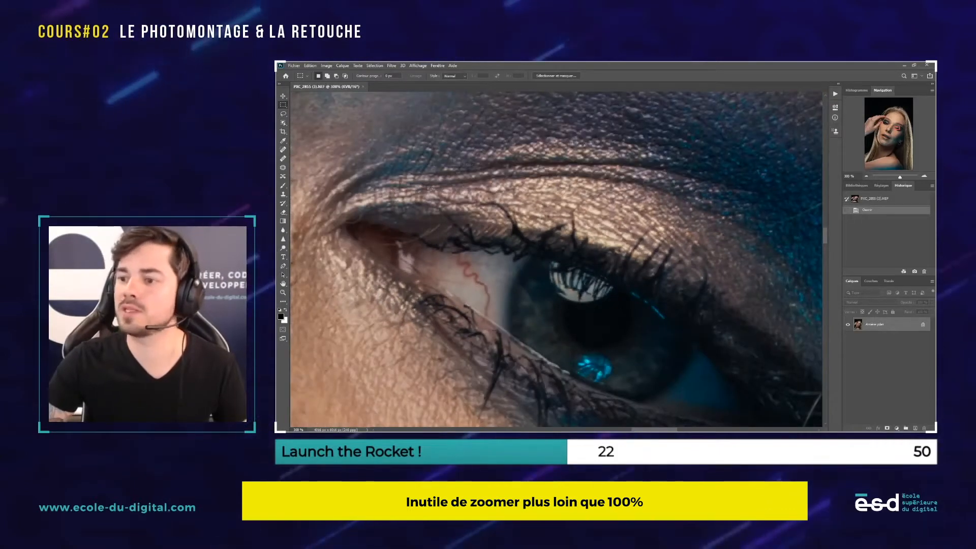
click(866, 176)
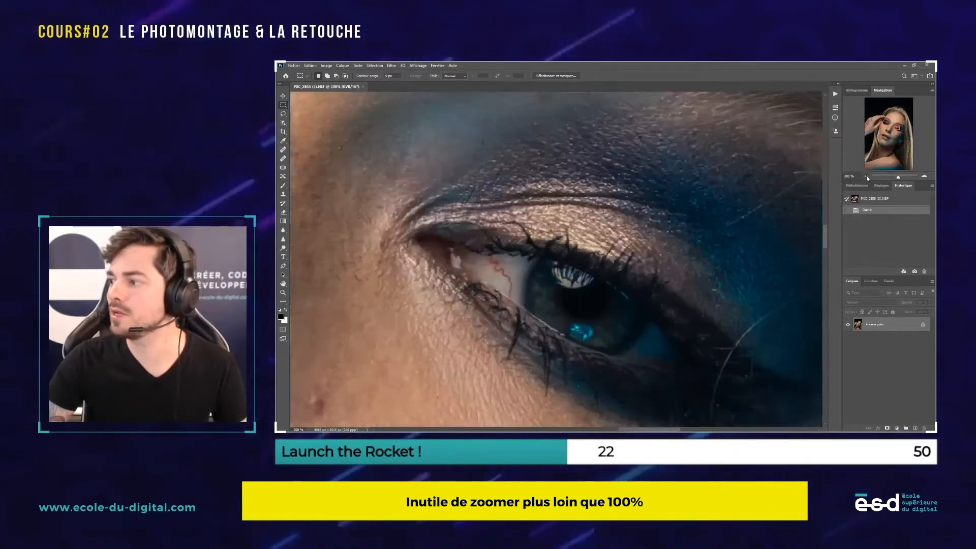
click(866, 175)
click(866, 175)
click(866, 175)
click(866, 175)
click(866, 176)
click(866, 175)
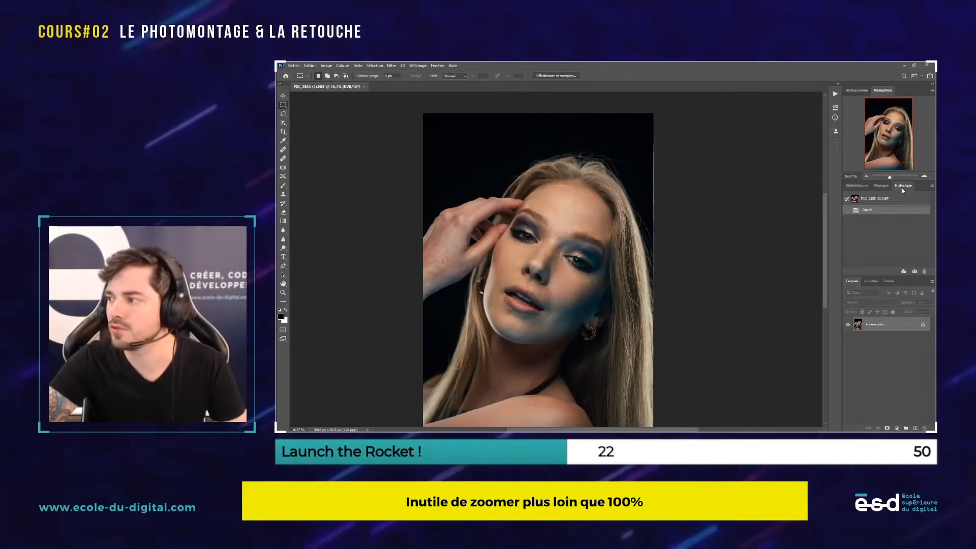
click(866, 175)
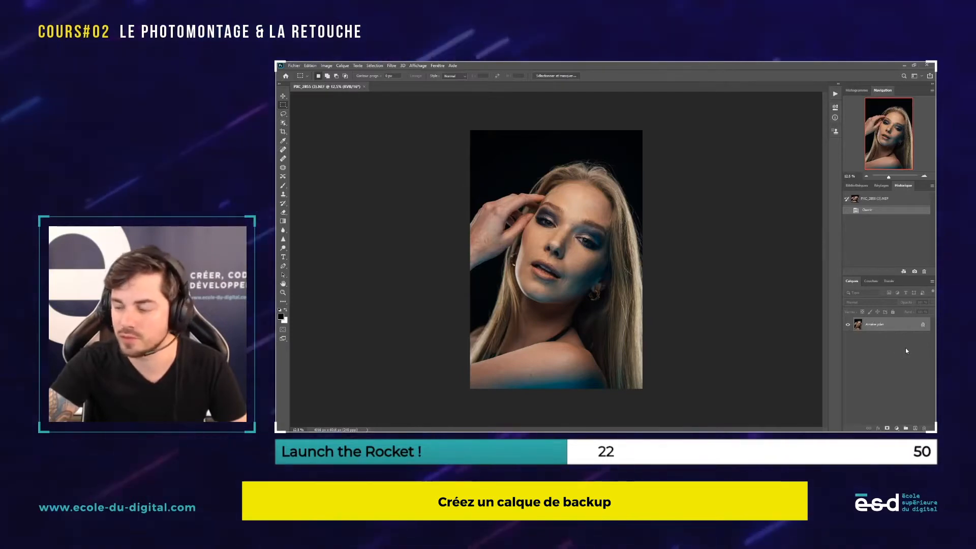
- Duplicate the background layer under its default copy name, and delete that copy
right_click(888, 327)
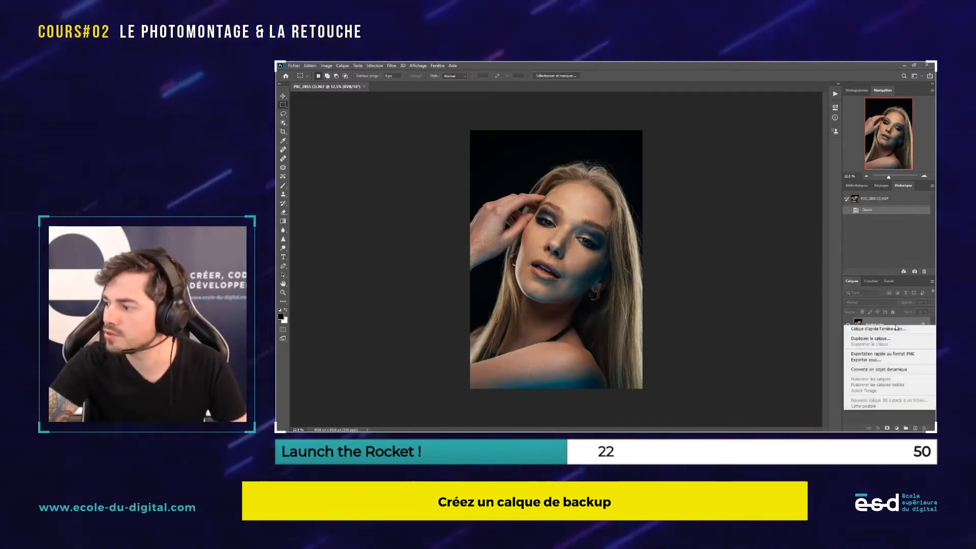
click(901, 339)
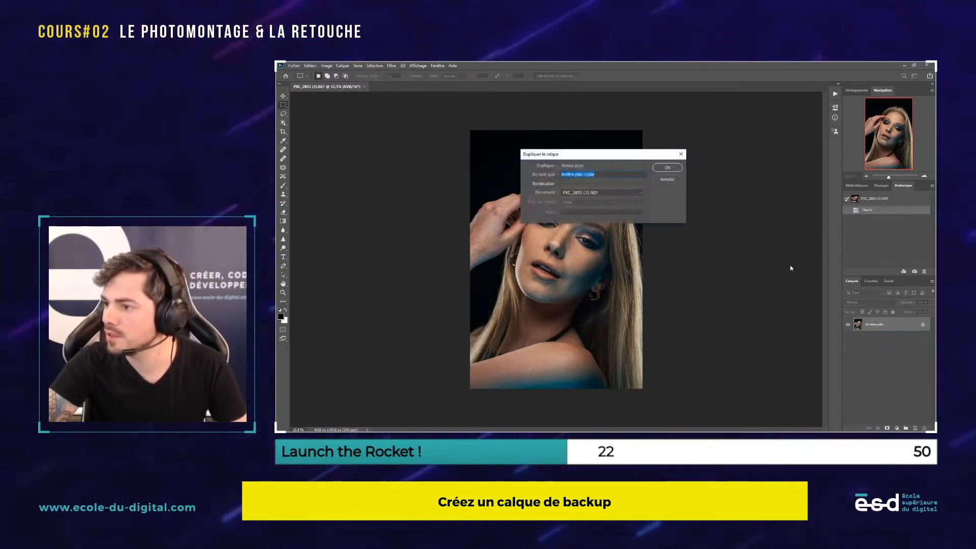
click(672, 168)
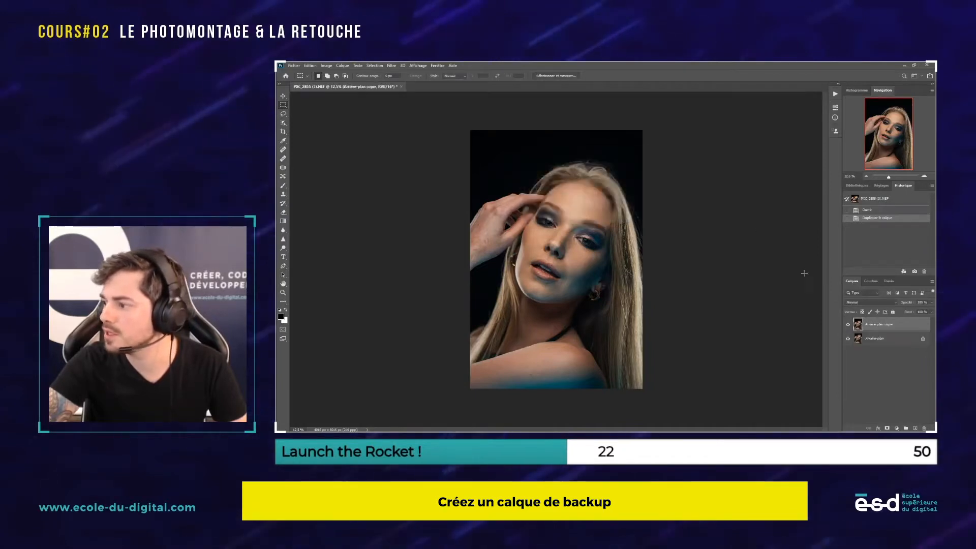
key(Delete)
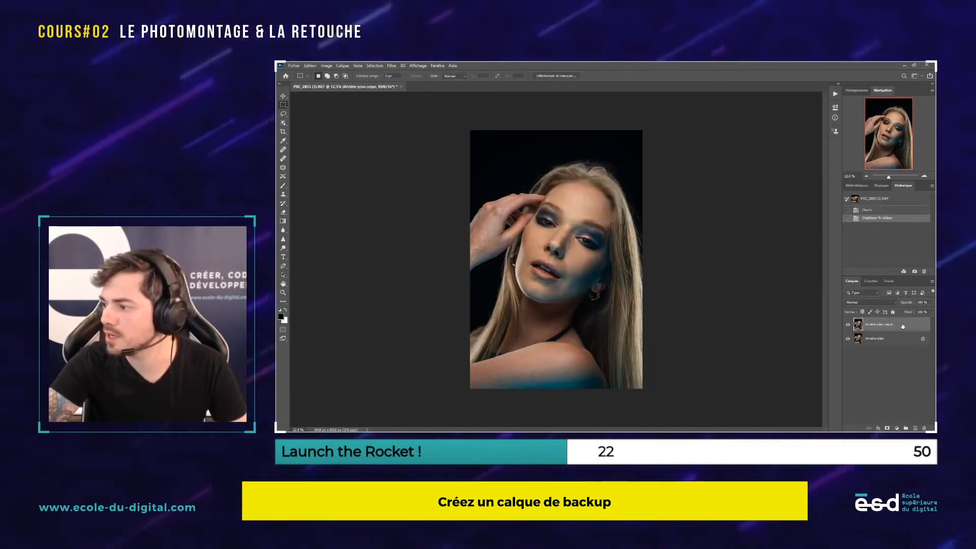
- Copy the background to a new layer and scribble over the face on it with a black brush
key(ctrl+j)
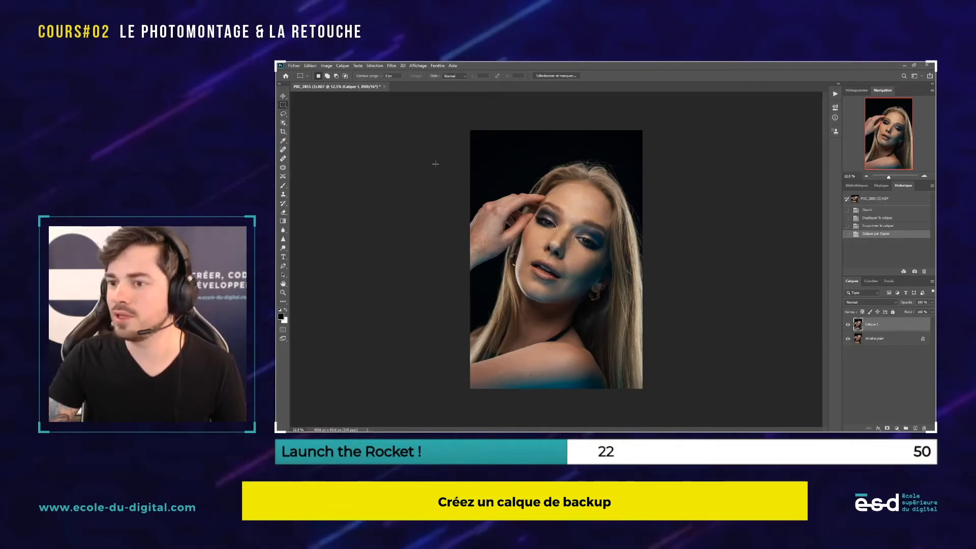
click(284, 185)
mouse_move(577, 191)
mouse_down()
mouse_move(549, 254)
mouse_move(635, 279)
mouse_up()
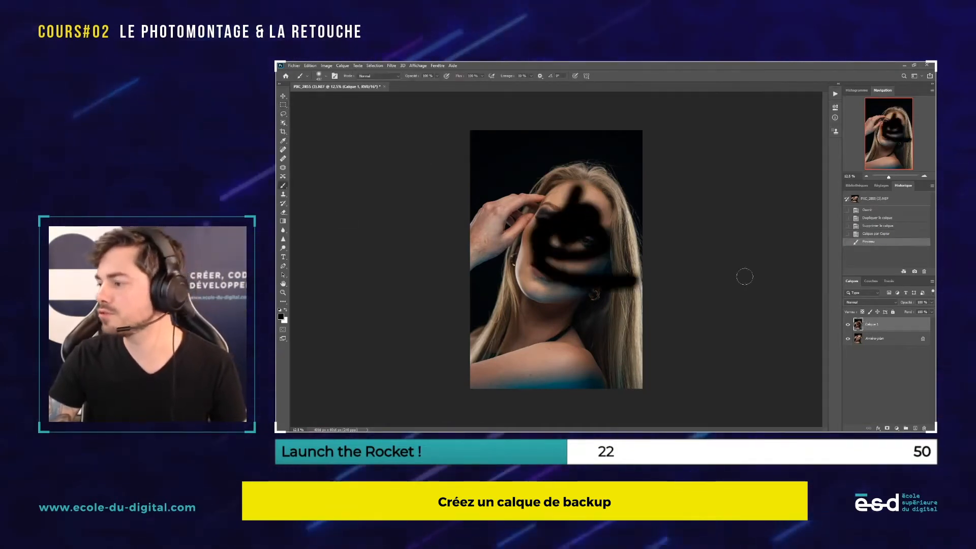
- Hide and delete the scribbled layer, and copy the background to a new layer again
click(848, 325)
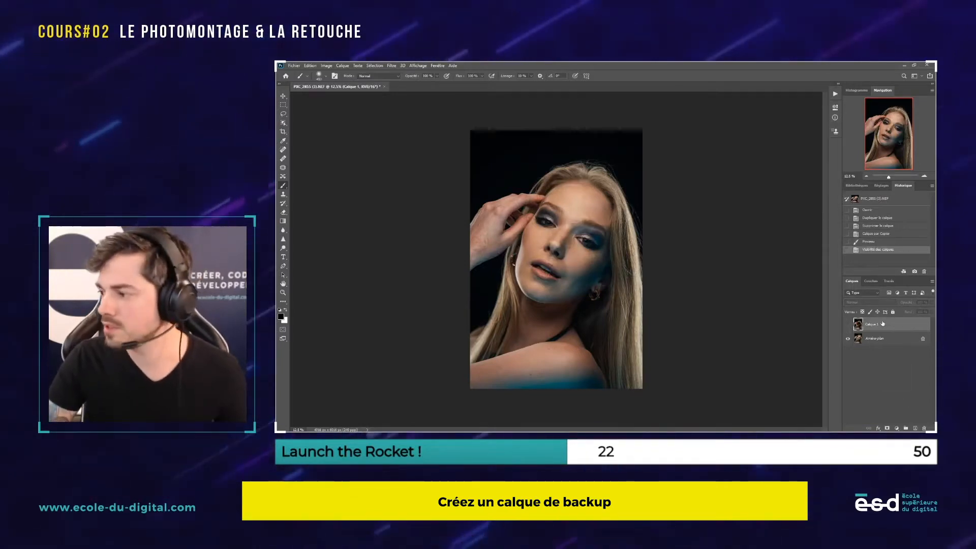
key(Delete)
key(ctrl+j)
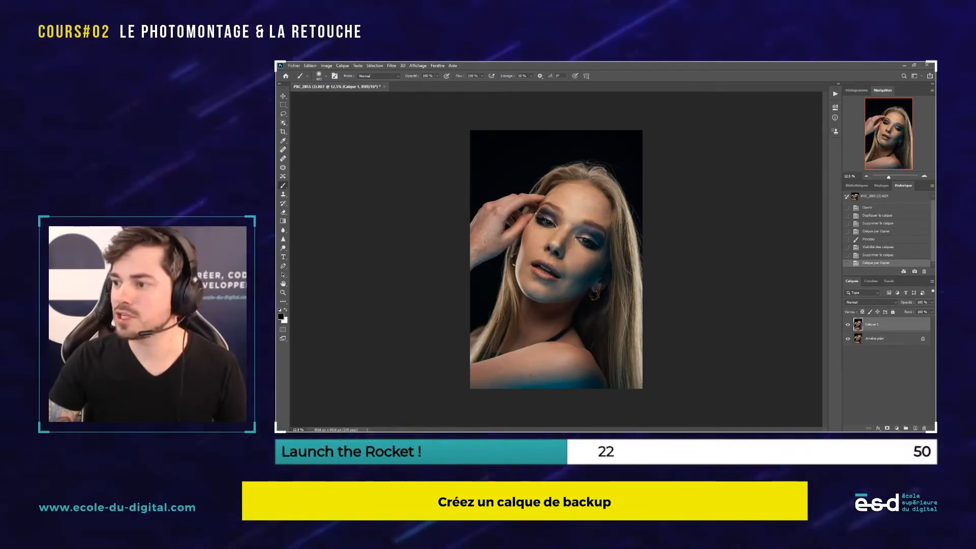
- Paint soft black dots on the forehead and cheeks on the copied layer
click(571, 200)
click(590, 205)
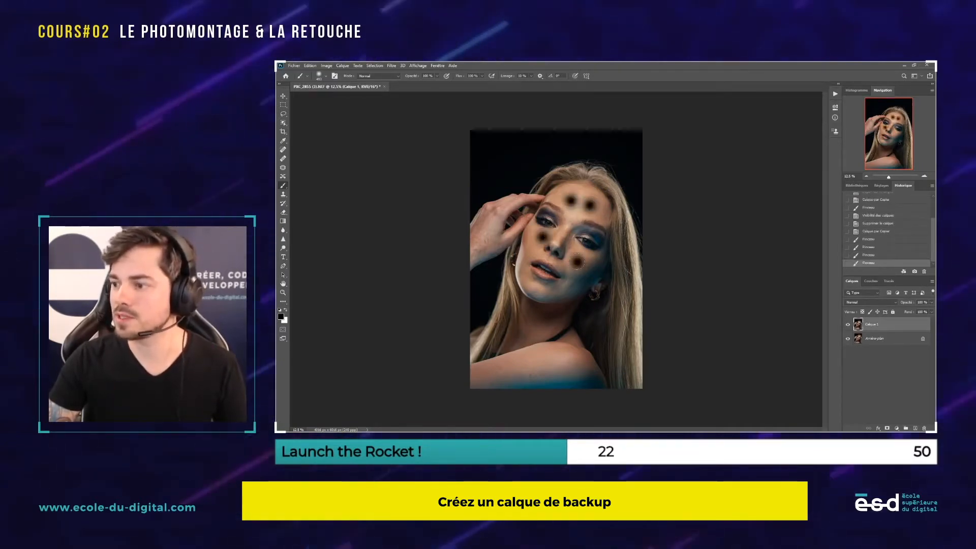
click(577, 263)
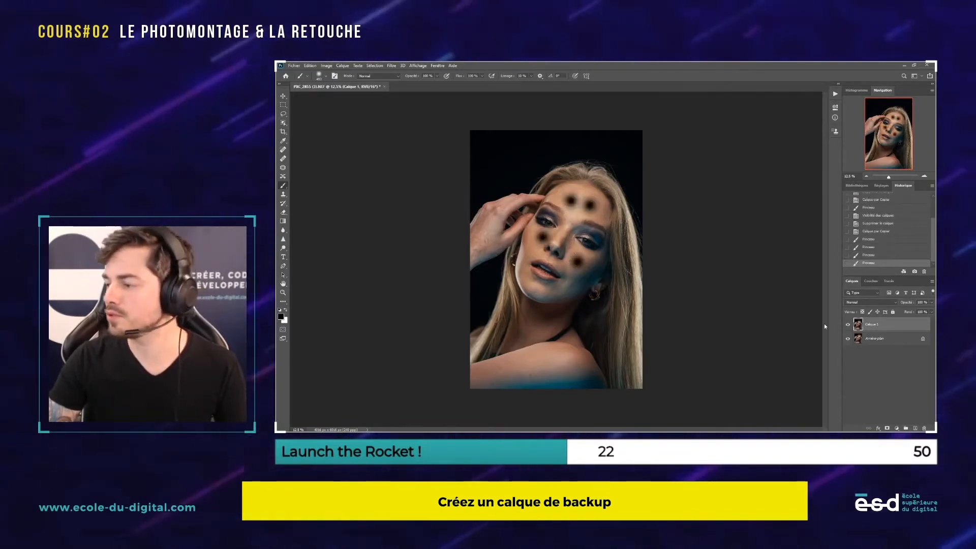
- Compare the original with the dotted version by repeatedly isolating the background layer and restoring the layer above it
alt+click(848, 339)
alt+click(848, 339)
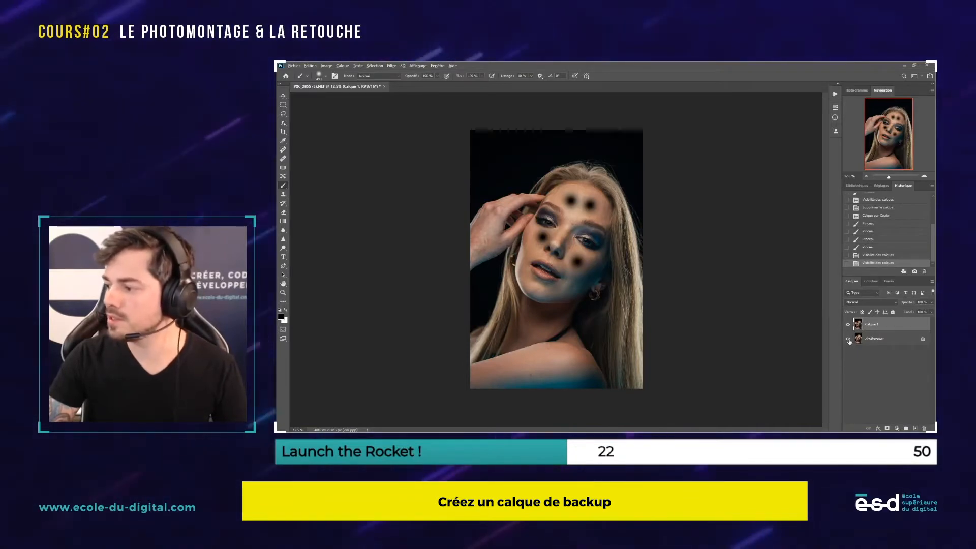
alt+click(849, 339)
alt+click(848, 340)
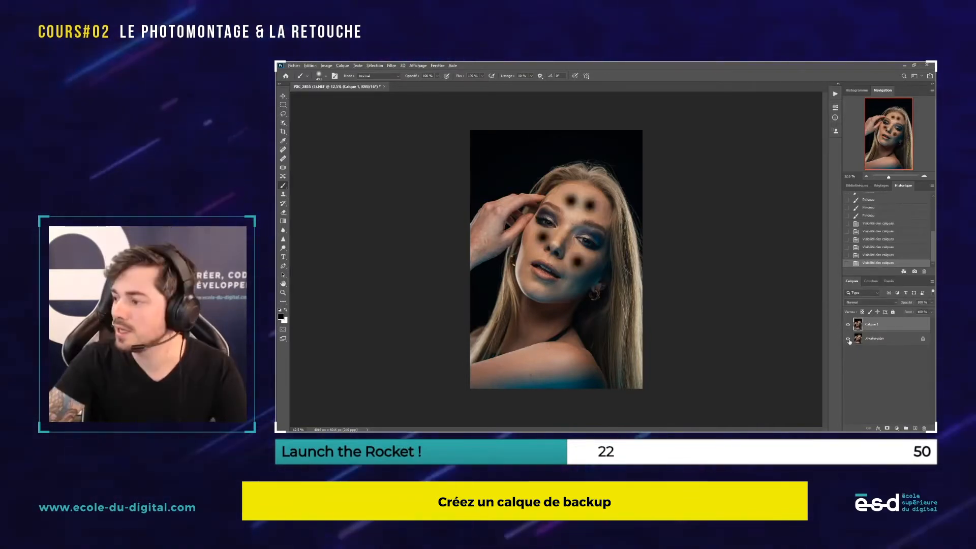
alt+click(849, 340)
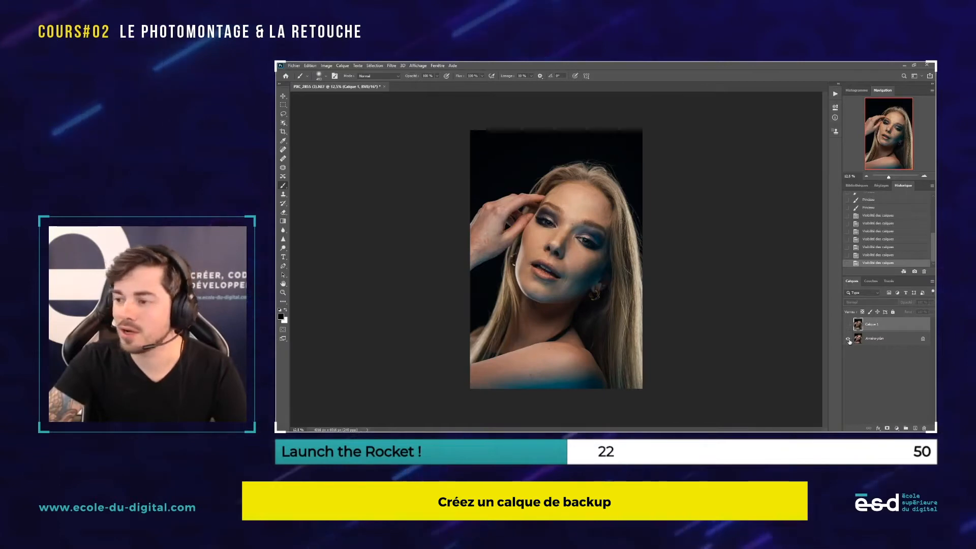
alt+click(848, 339)
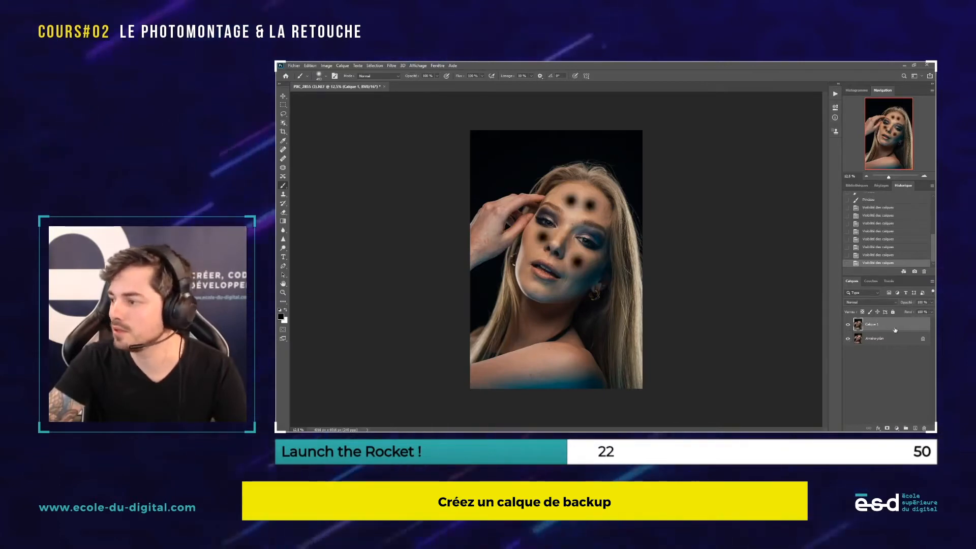
- Delete the dotted layer and replace it with a fresh copy of the background layer
key(Delete)
key(ctrl+j)
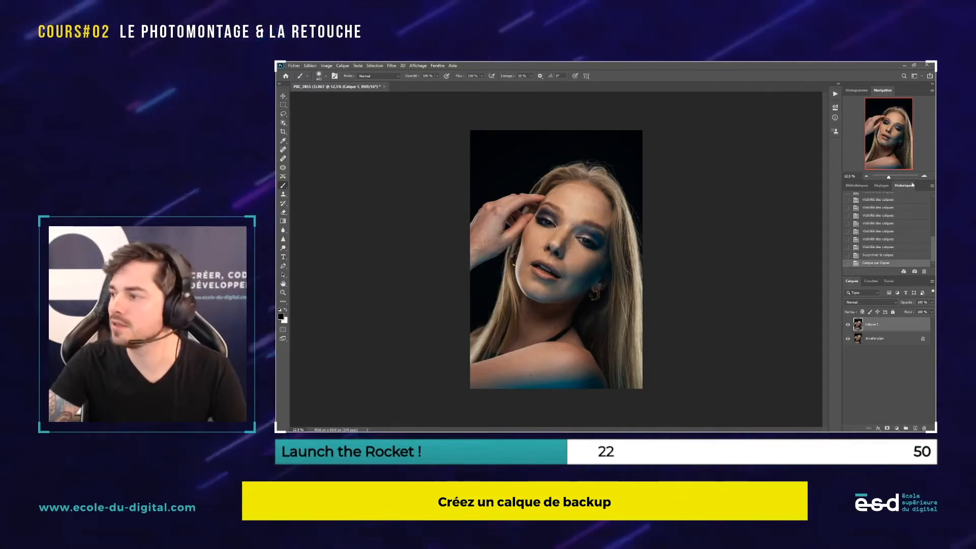
- Zoom in on the face, switch to the Healing Brush and increase its brush size
click(925, 174)
click(925, 177)
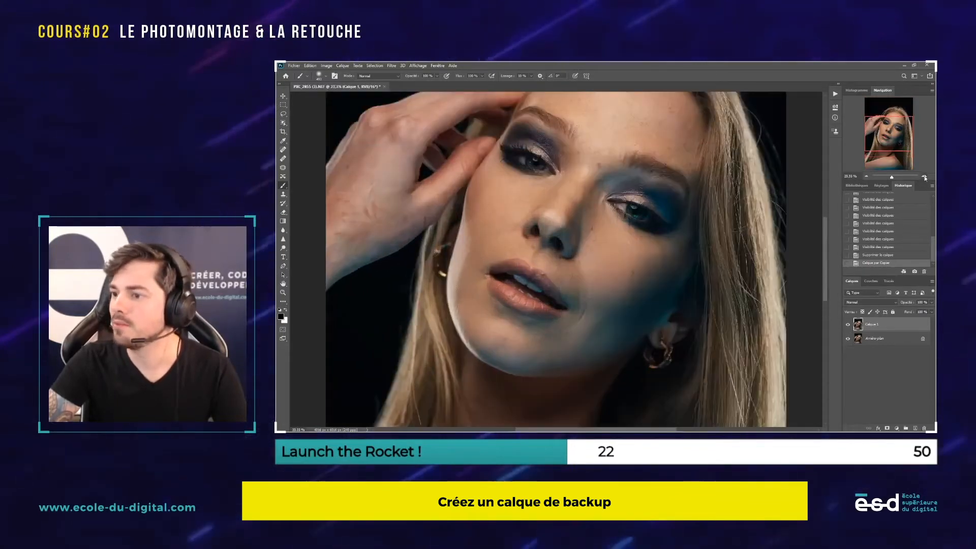
drag(894, 135, 890, 130)
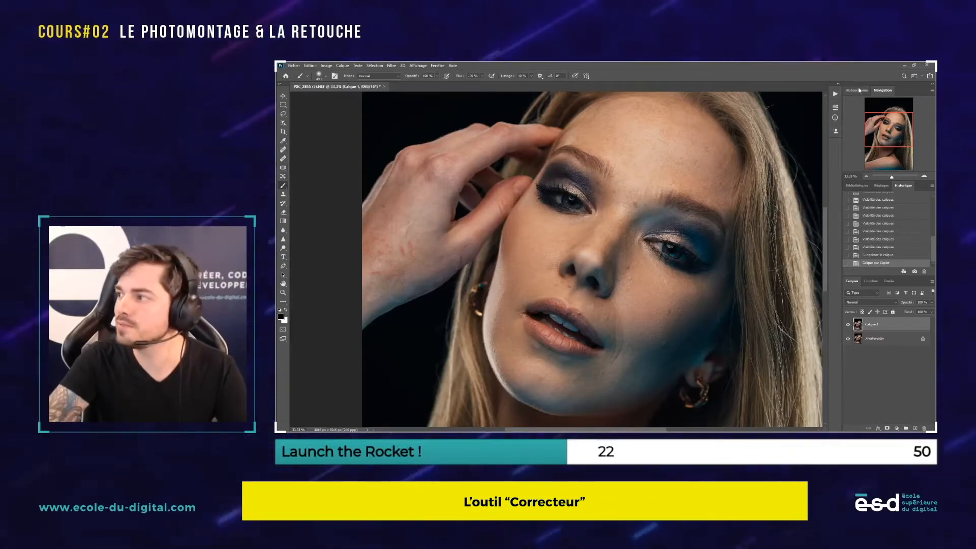
click(283, 158)
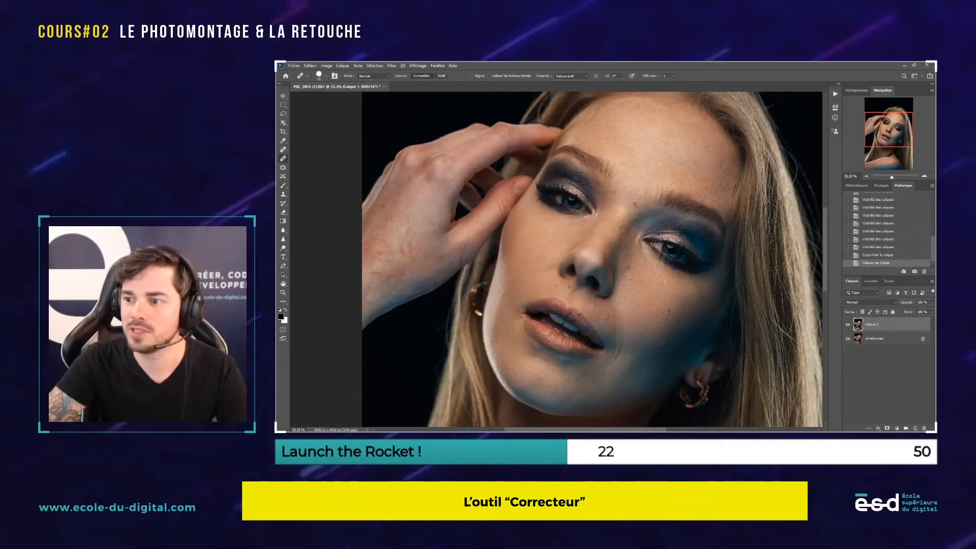
drag(425, 202, 431, 205)
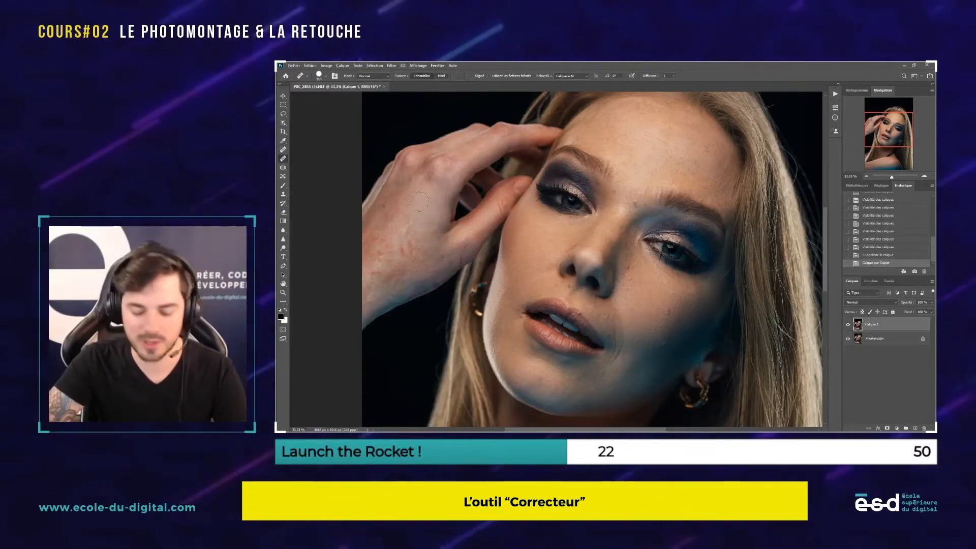
mouse_move(413, 194)
mouse_down()
mouse_move(432, 197)
mouse_move(403, 200)
mouse_move(435, 195)
mouse_up()
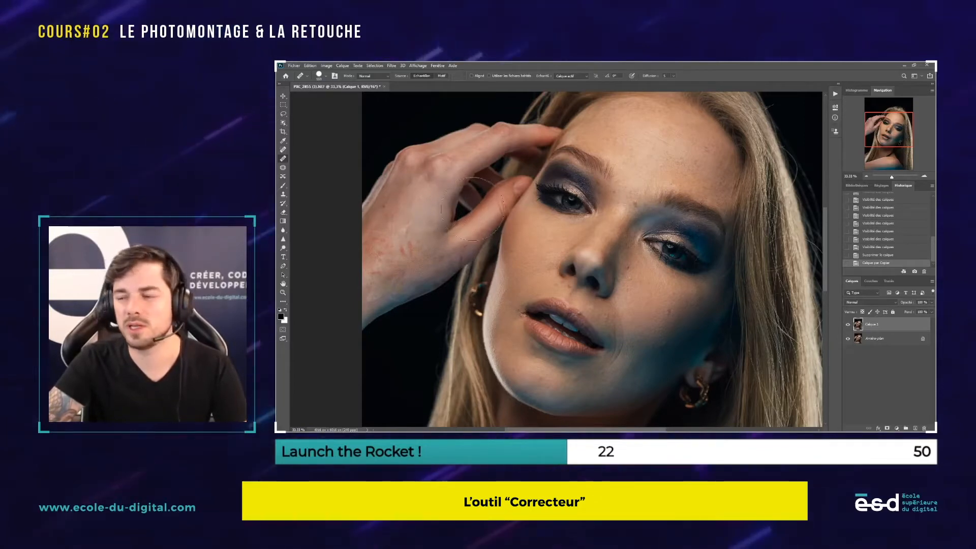
drag(447, 208, 424, 209)
click(320, 75)
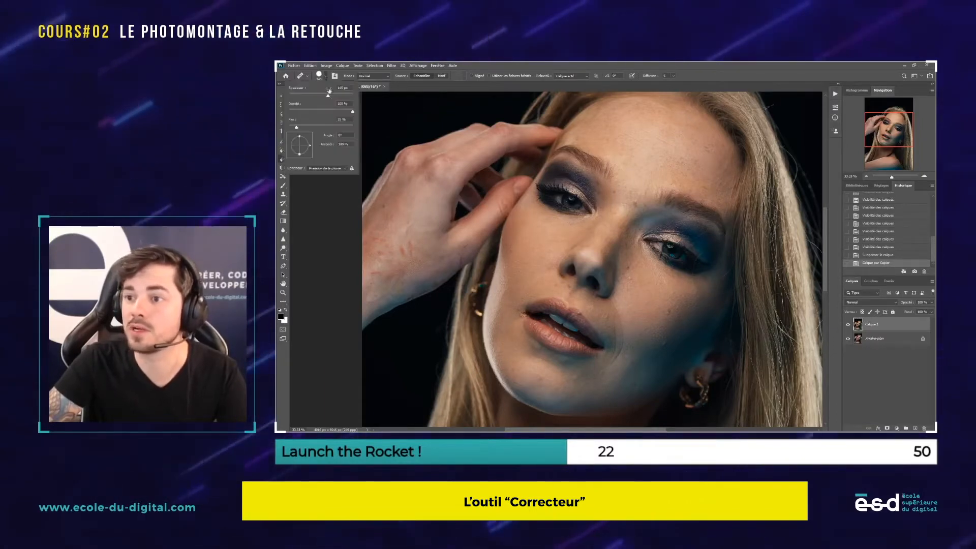
drag(334, 97, 336, 96)
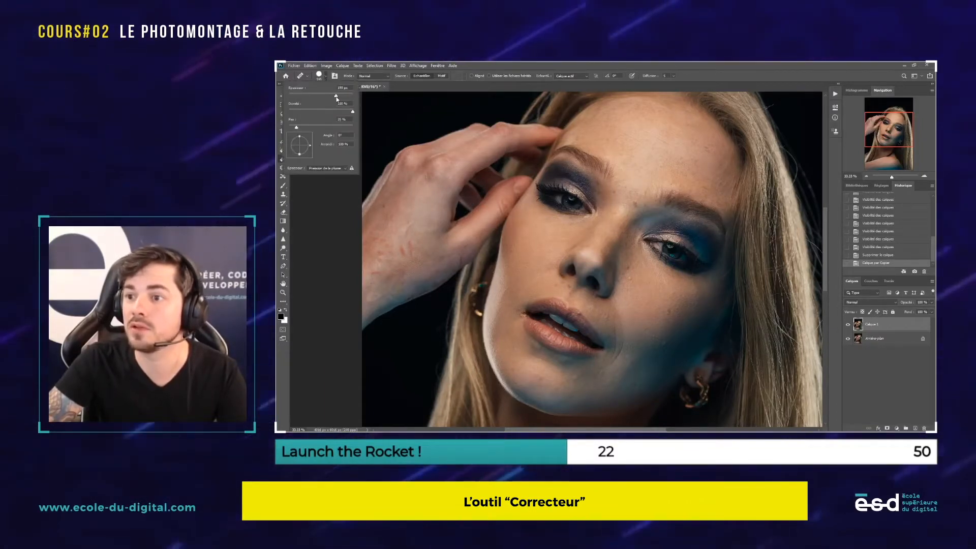
- Heal the first small blemishes and wrinkles on the back of the raised hand at 66.67% zoom
click(925, 176)
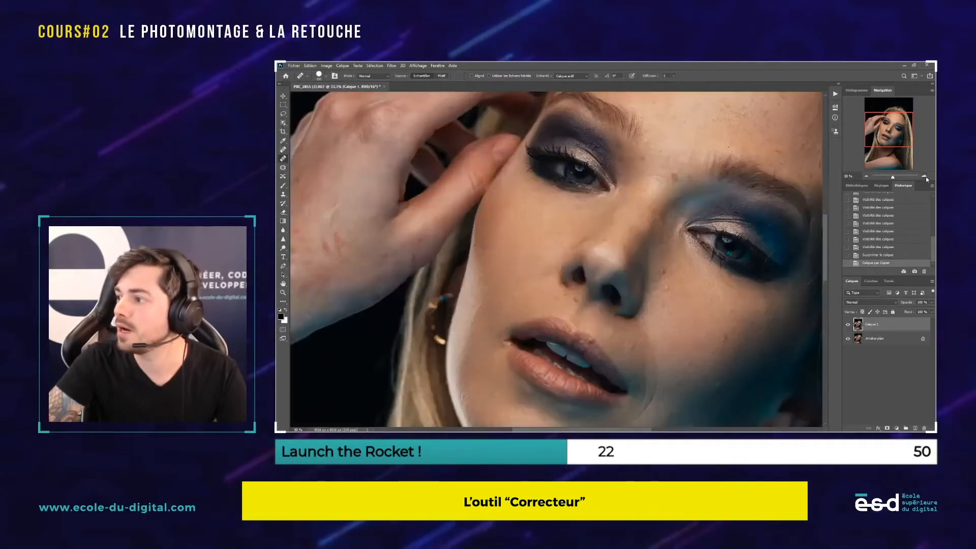
click(925, 176)
mouse_move(400, 280)
mouse_down()
mouse_move(519, 209)
mouse_move(625, 244)
mouse_move(655, 275)
mouse_up()
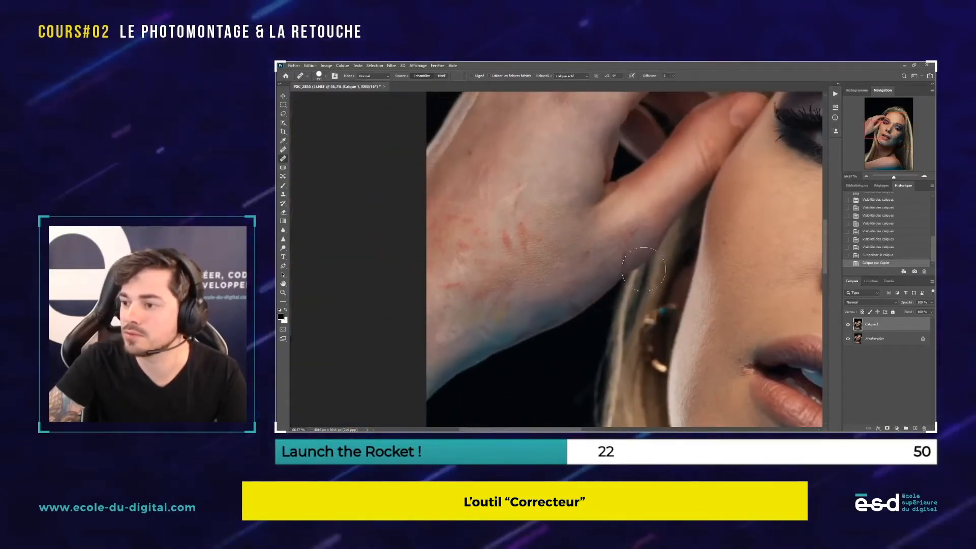
click(561, 231)
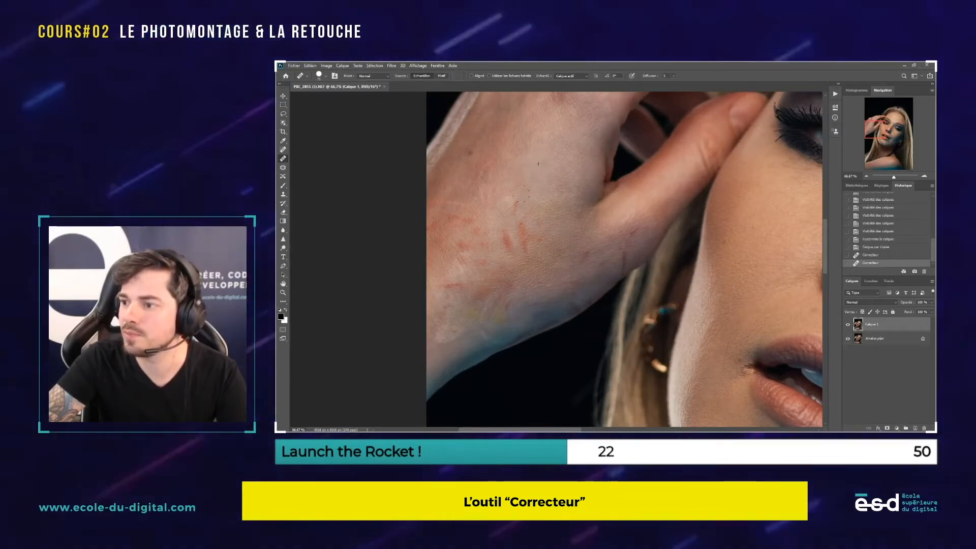
click(503, 215)
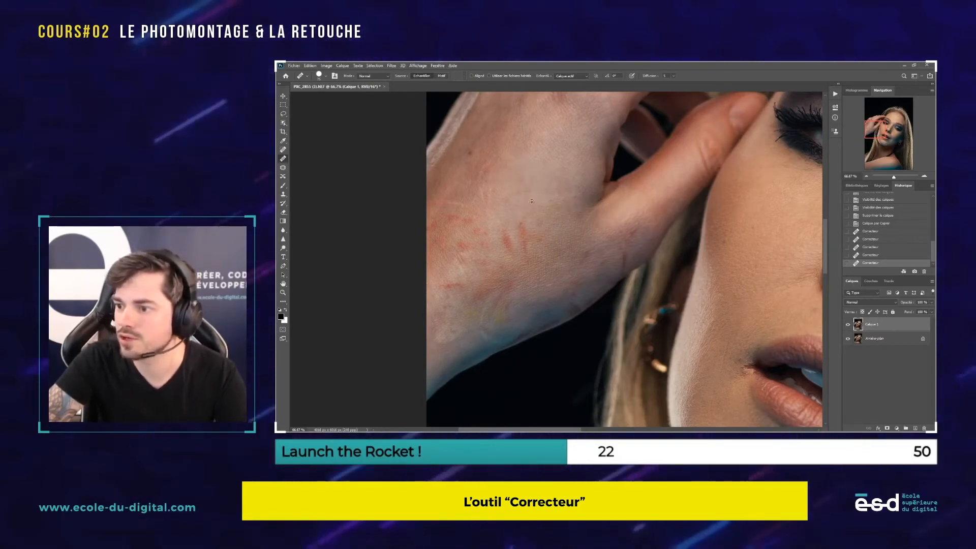
- Heal the red scratches on the back of the hand from sampled nearby clean skin, and undo the last stroke
alt+click(505, 163)
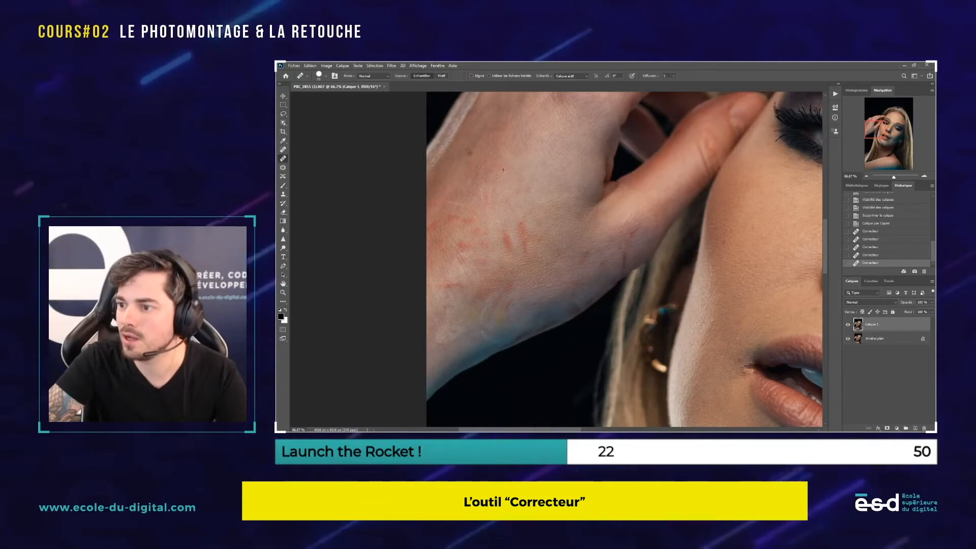
drag(483, 174, 482, 192)
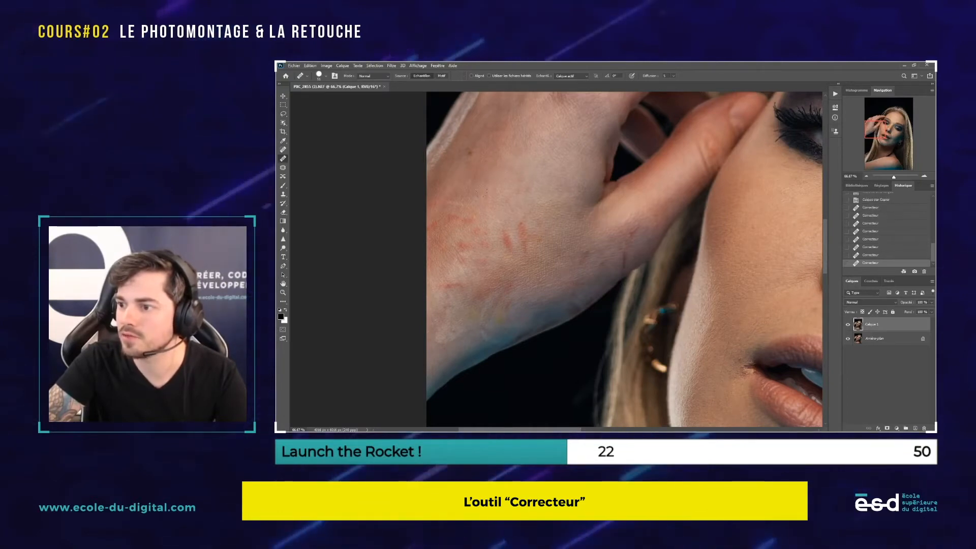
mouse_move(518, 171)
mouse_down()
mouse_move(536, 172)
mouse_move(496, 201)
mouse_up()
alt+click(548, 186)
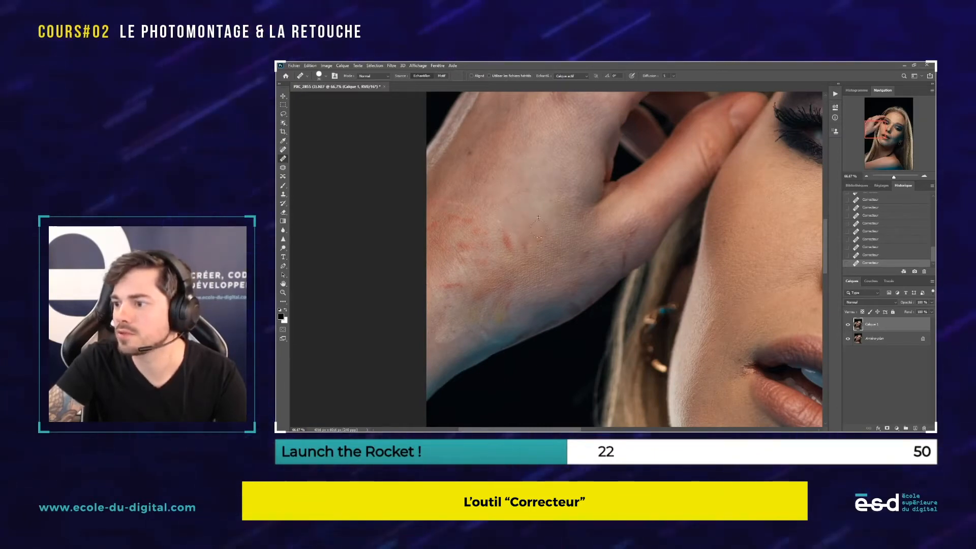
alt+click(522, 216)
drag(506, 241, 507, 249)
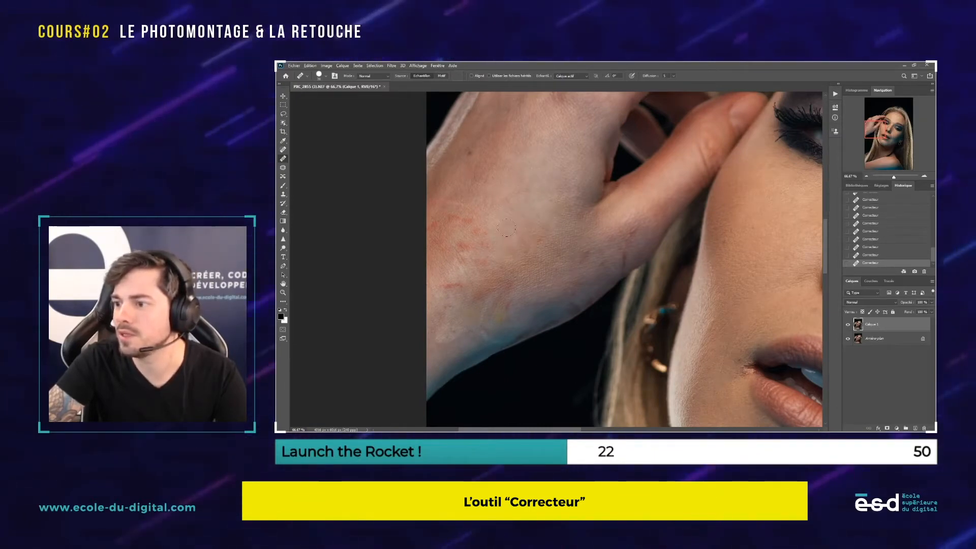
key(ctrl+z)
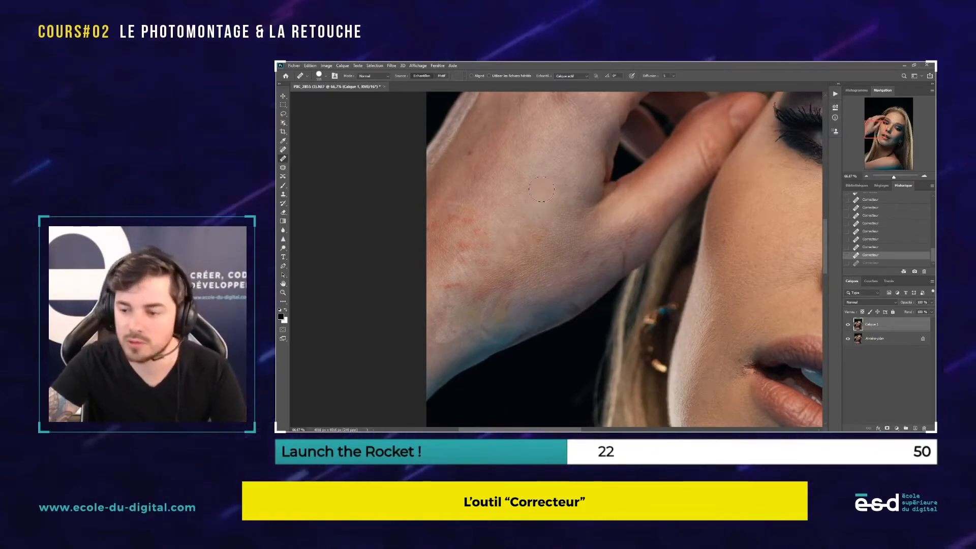
click(311, 67)
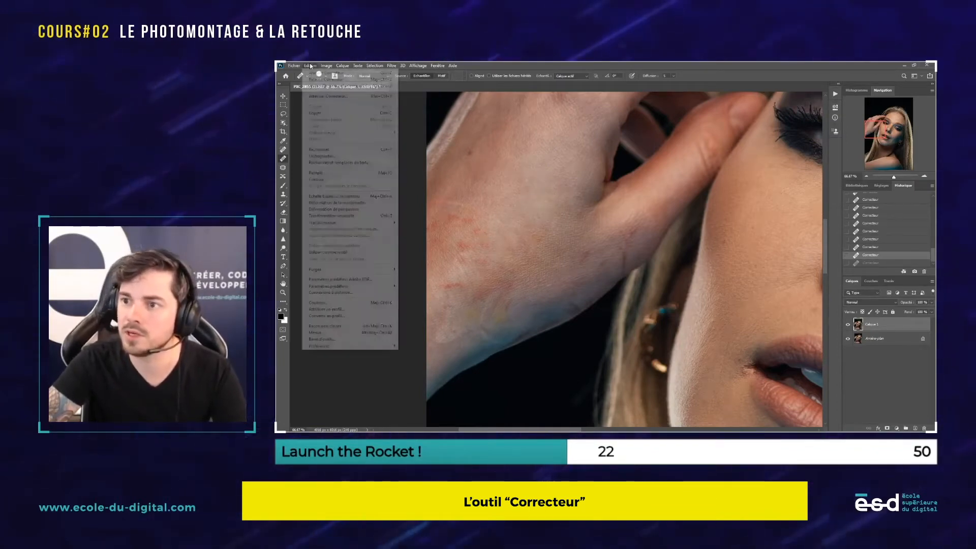
click(312, 66)
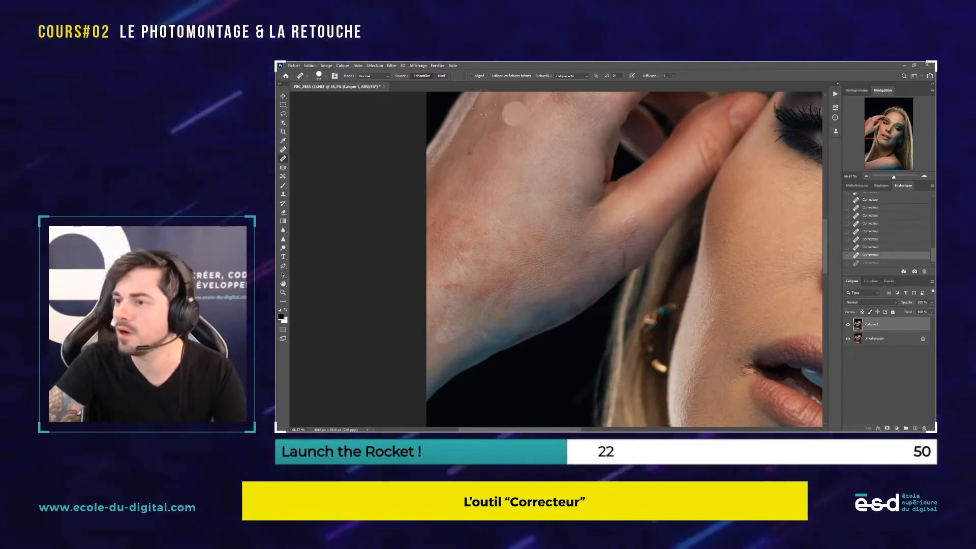
click(438, 65)
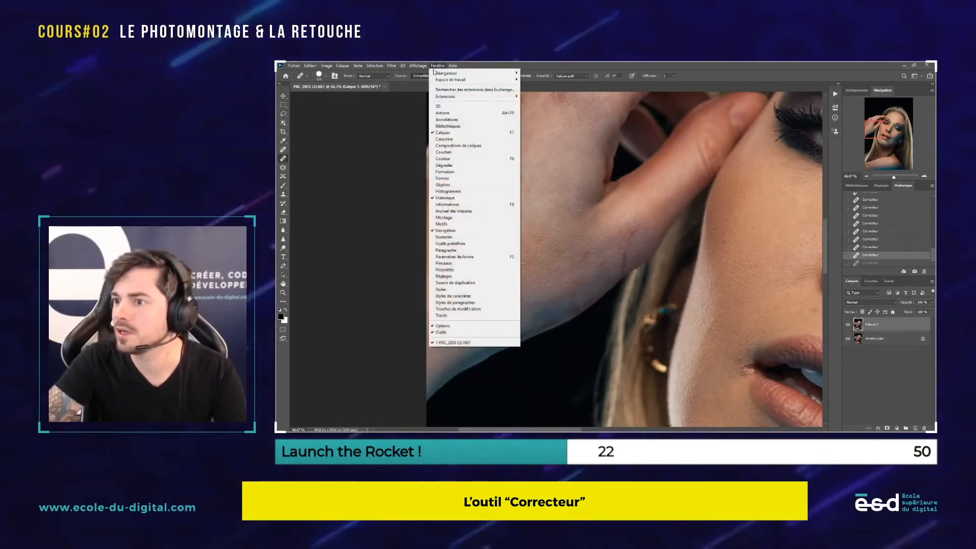
click(503, 94)
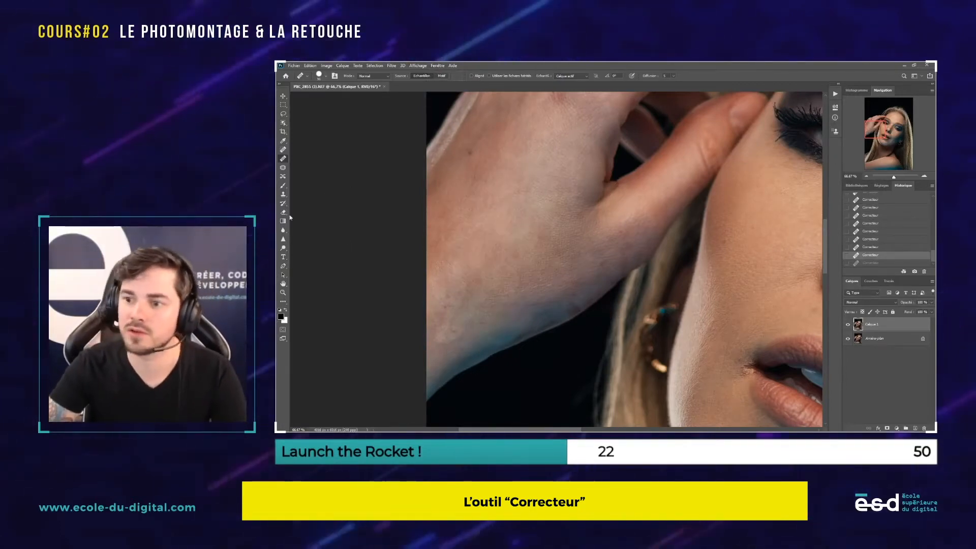
- Try the Clone Stamp on the back of the hand with skin sampled from another tone, and undo it
click(283, 195)
drag(527, 255, 545, 259)
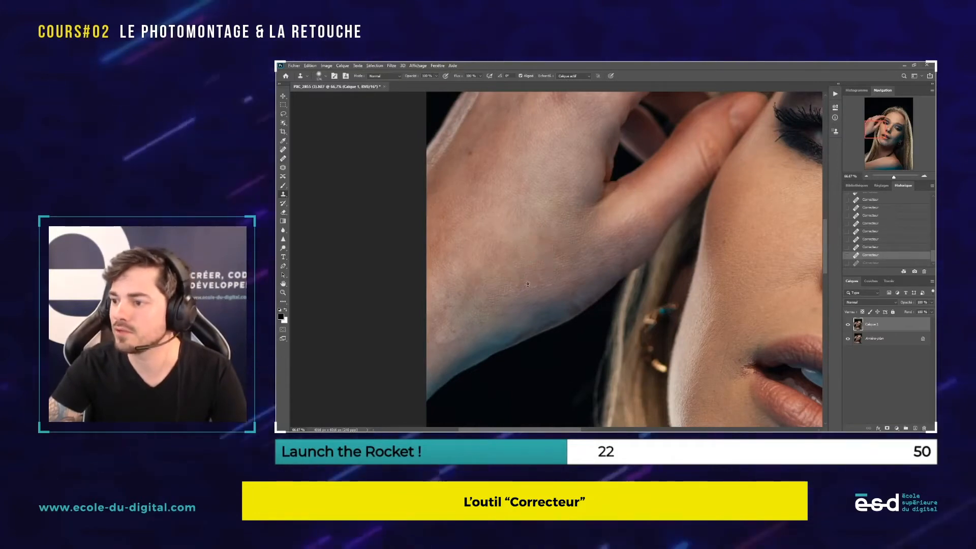
click(535, 222)
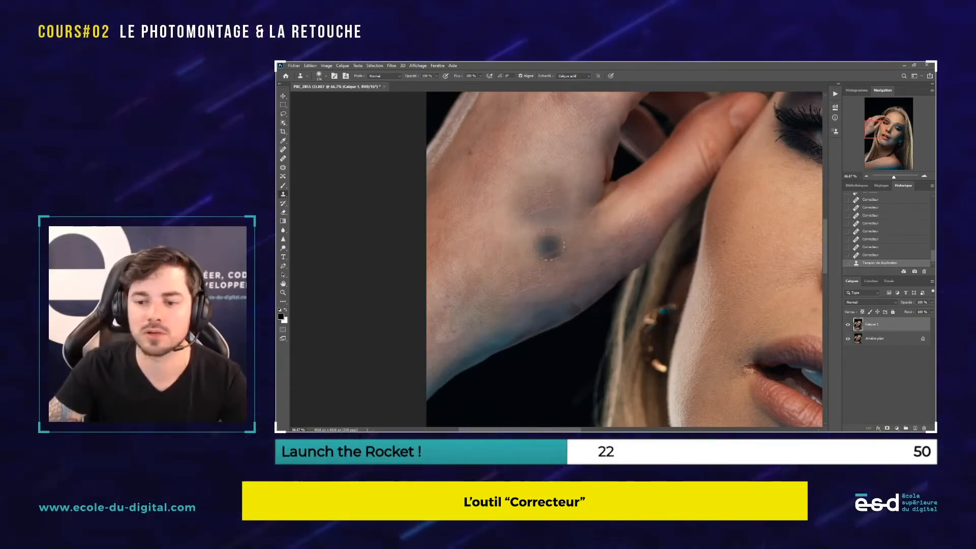
key(ctrl+z)
- Switch back to the Healing Brush, undo a test dab on the hand and heal the remaining skin blemishes
click(283, 159)
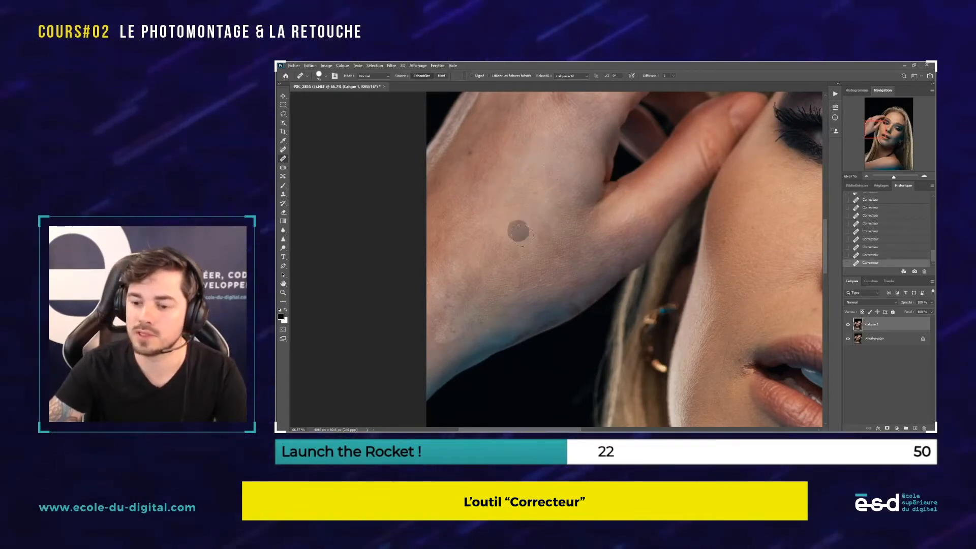
click(518, 232)
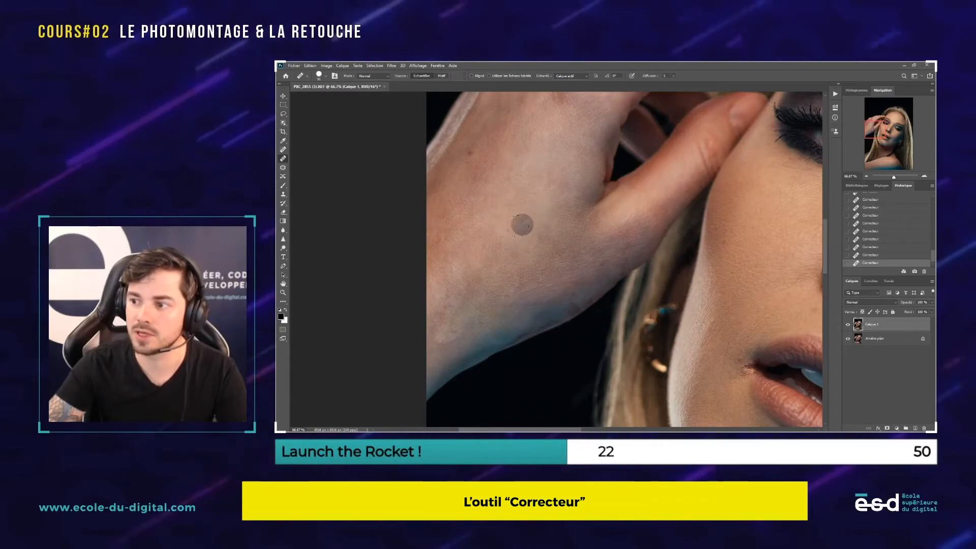
key(ctrl+z)
drag(873, 130, 893, 127)
drag(530, 316, 501, 291)
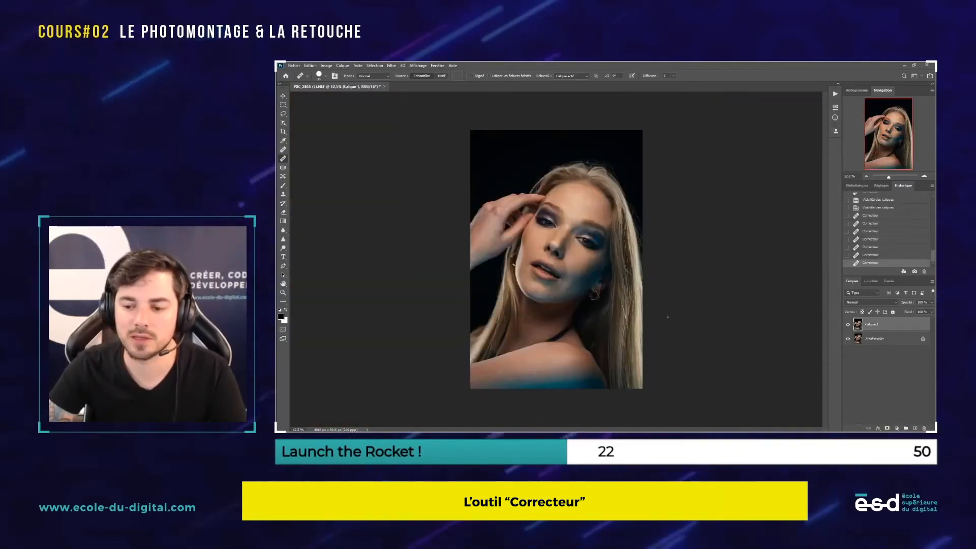
- Open the Liquify filter on the copied layer and reshape the jawline below the ear with the Forward Warp tool
click(392, 66)
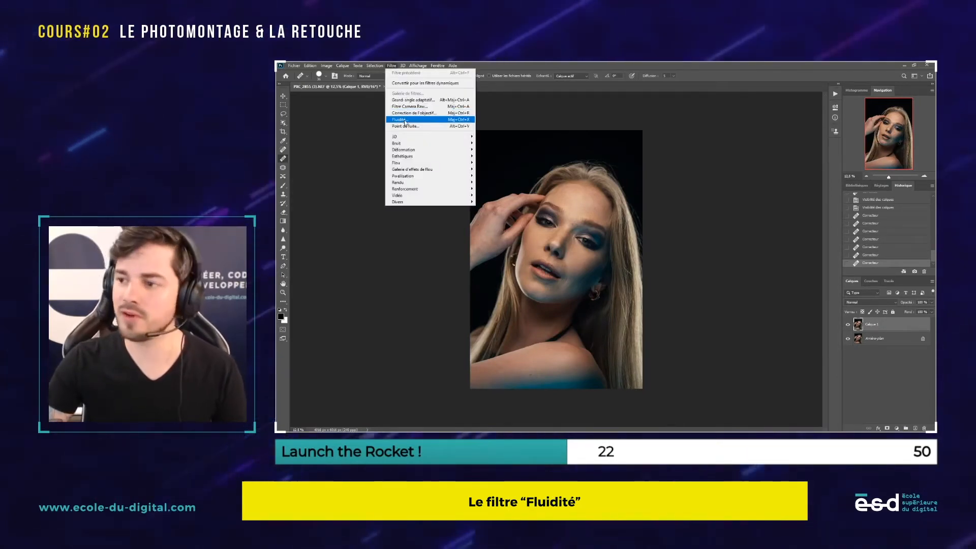
click(406, 120)
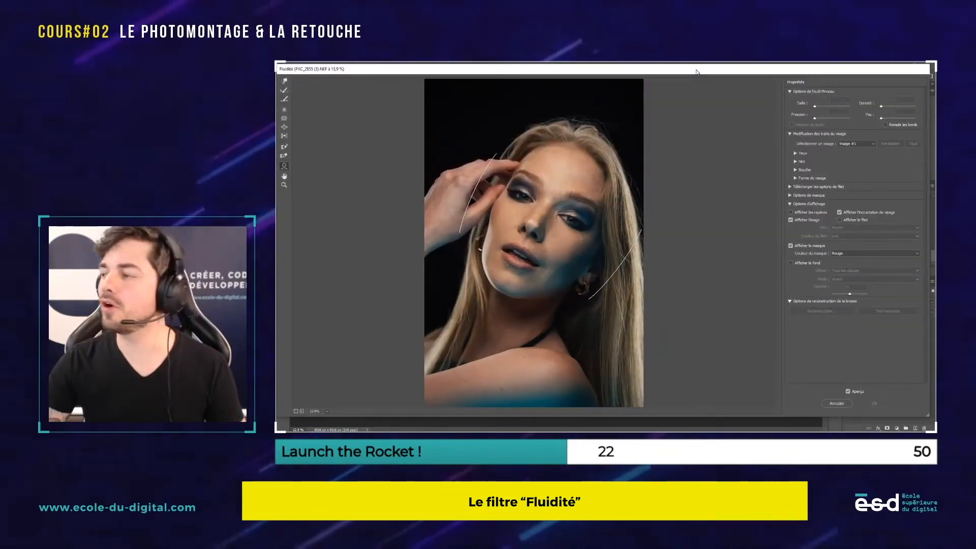
drag(697, 72, 701, 74)
key(w)
drag(530, 156, 560, 160)
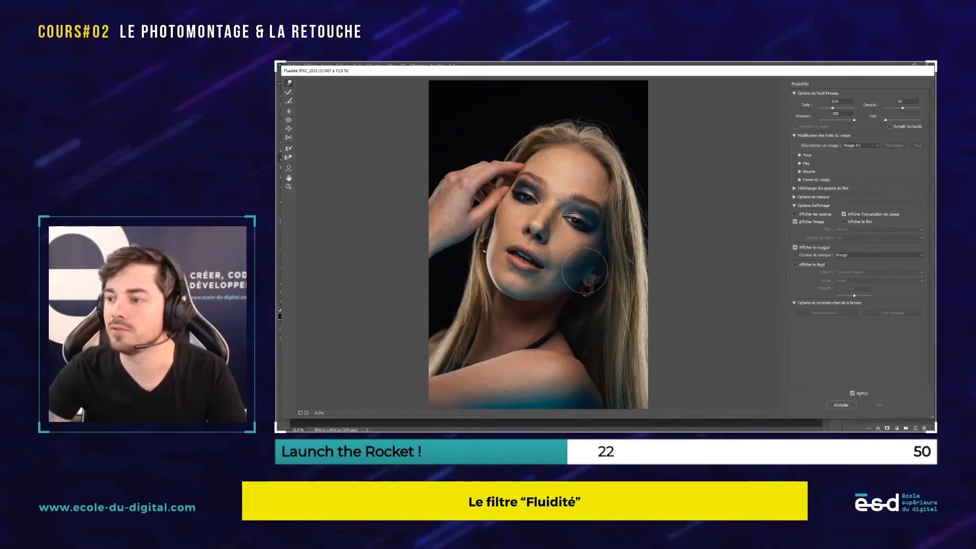
drag(569, 297, 579, 281)
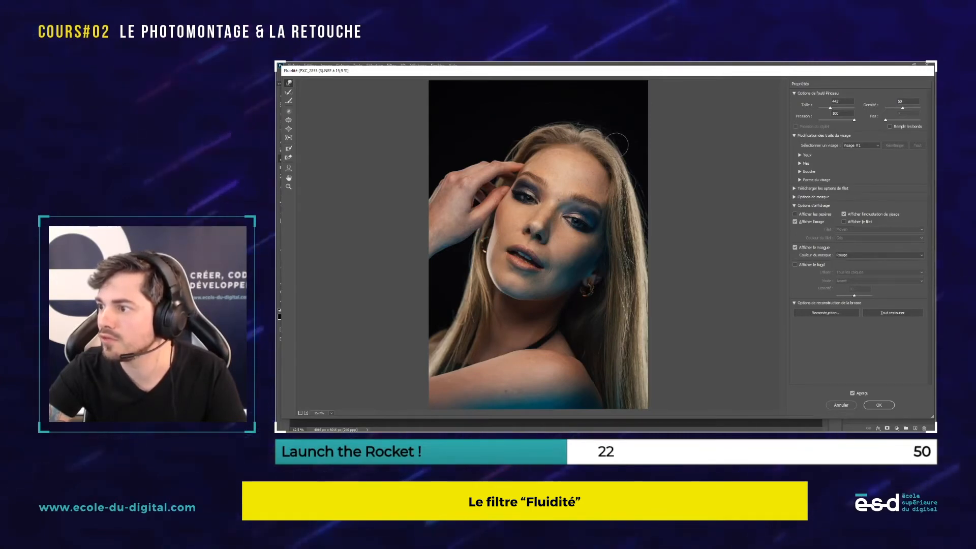
- Refine the outer contour of the shoulder and neck with Forward Warp strokes, working close up at 50% zoom
drag(594, 355, 563, 359)
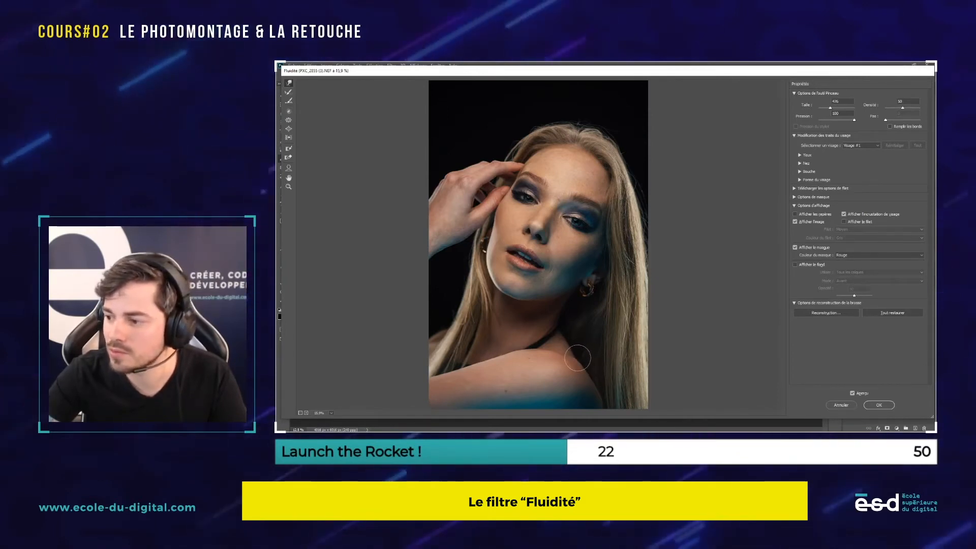
key(z)
click(583, 358)
click(608, 334)
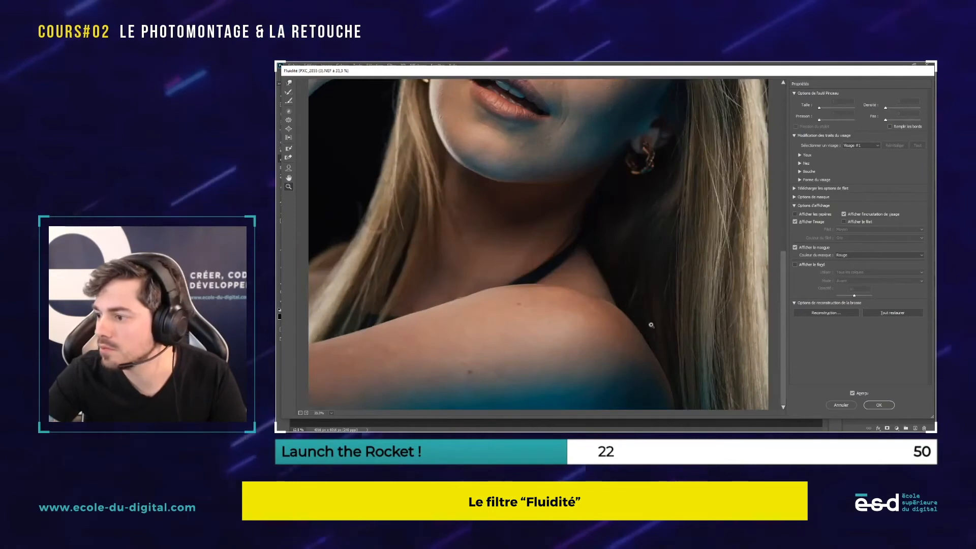
click(648, 326)
key(w)
drag(524, 237, 498, 245)
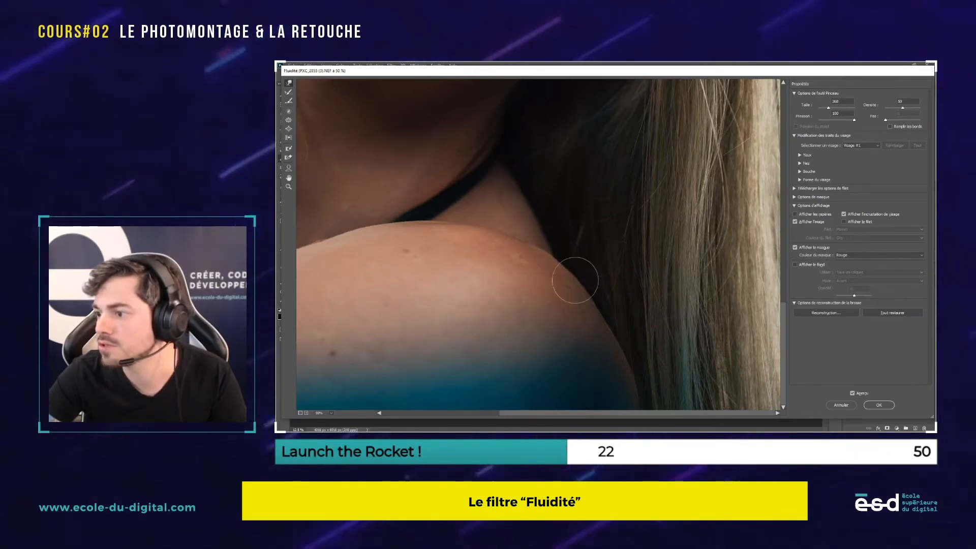
drag(610, 316, 629, 313)
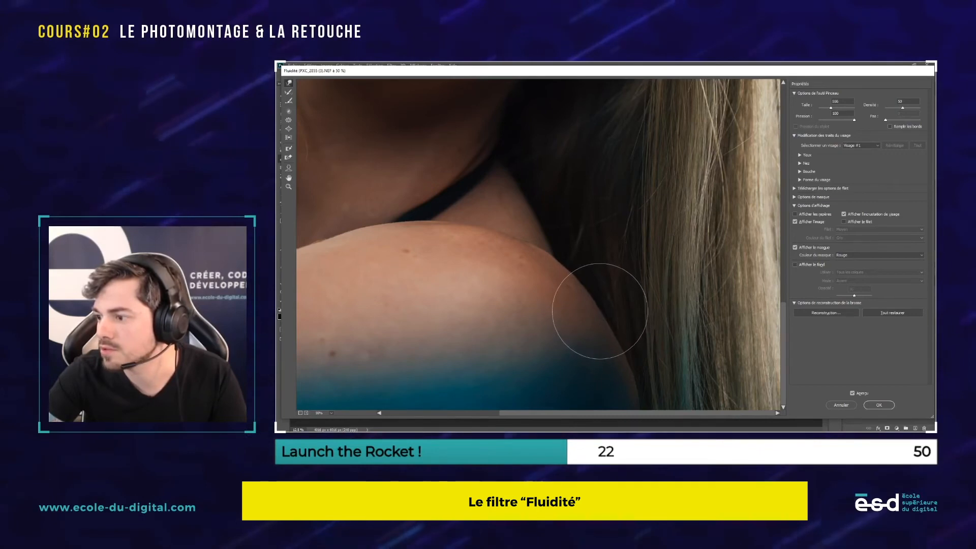
drag(577, 257, 562, 256)
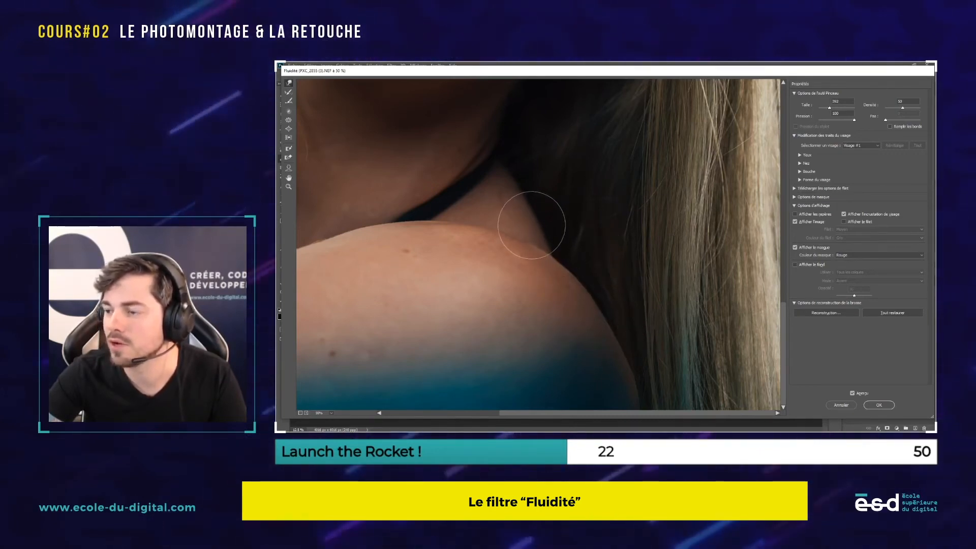
key(z)
key(alt)
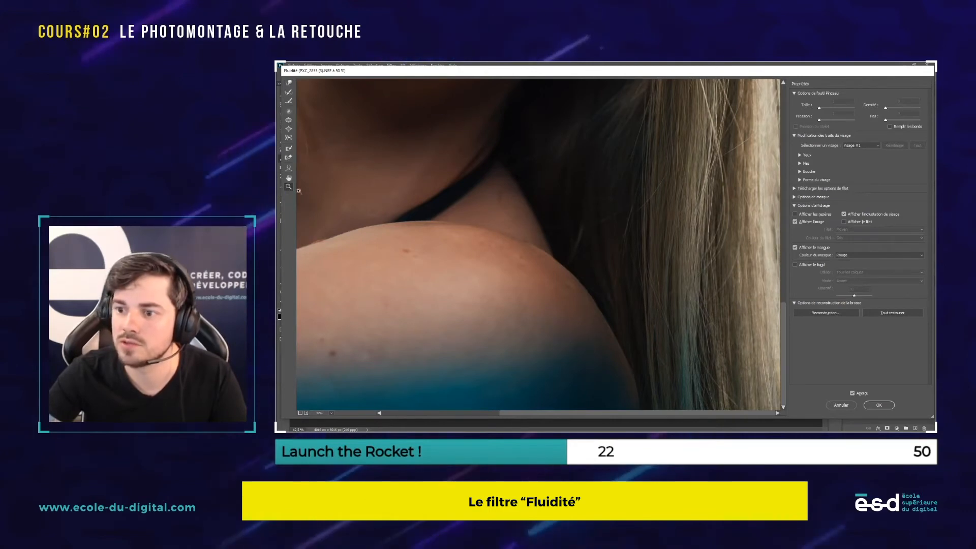
- Compare the whole portrait with and without the Liquify changes using the preview
alt+click(512, 213)
alt+click(566, 215)
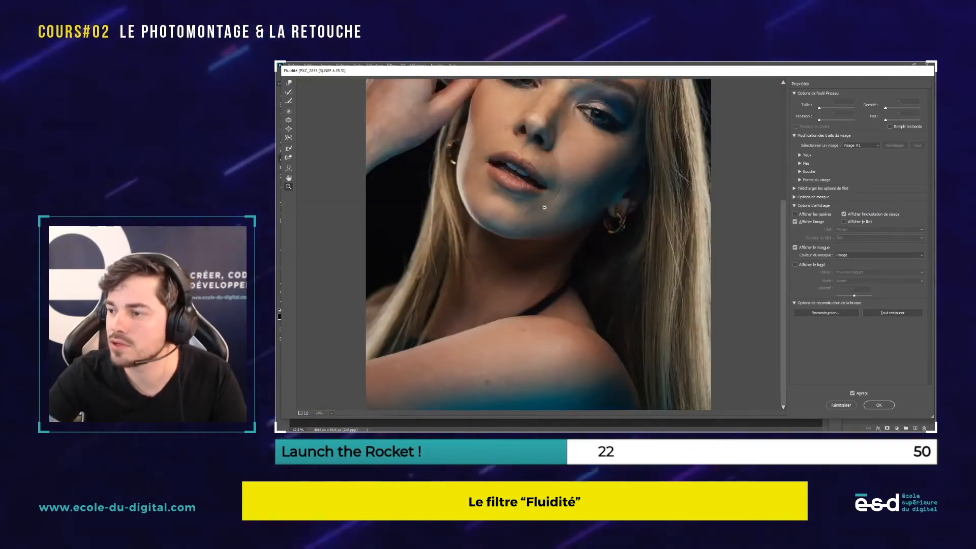
alt+click(602, 271)
alt+click(602, 271)
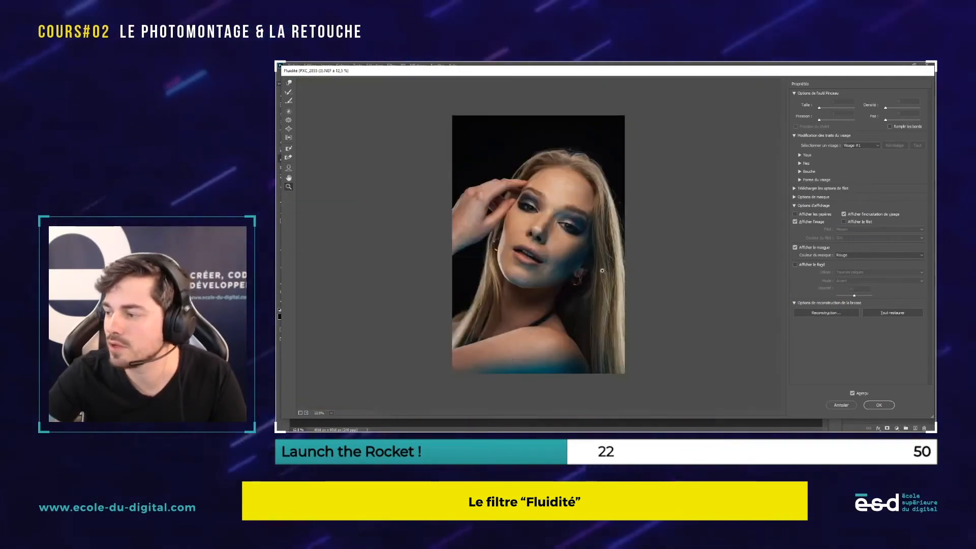
click(852, 393)
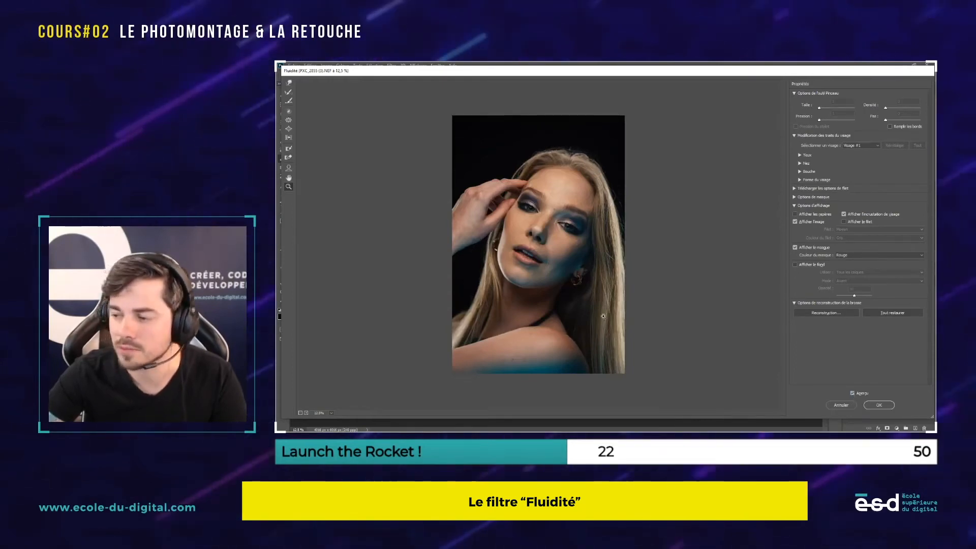
- Activate the Face tool and expand the eyes, nose, mouth and face shape settings
click(288, 168)
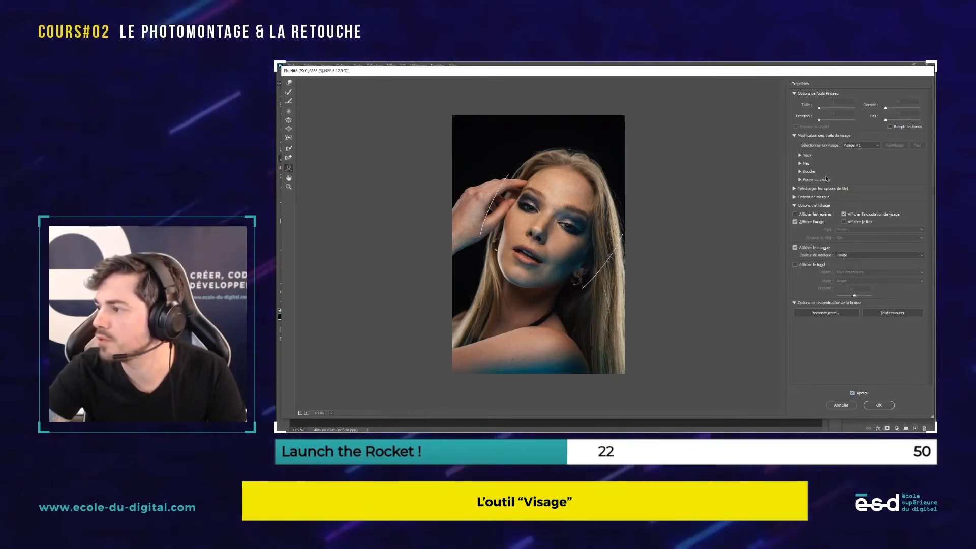
click(799, 155)
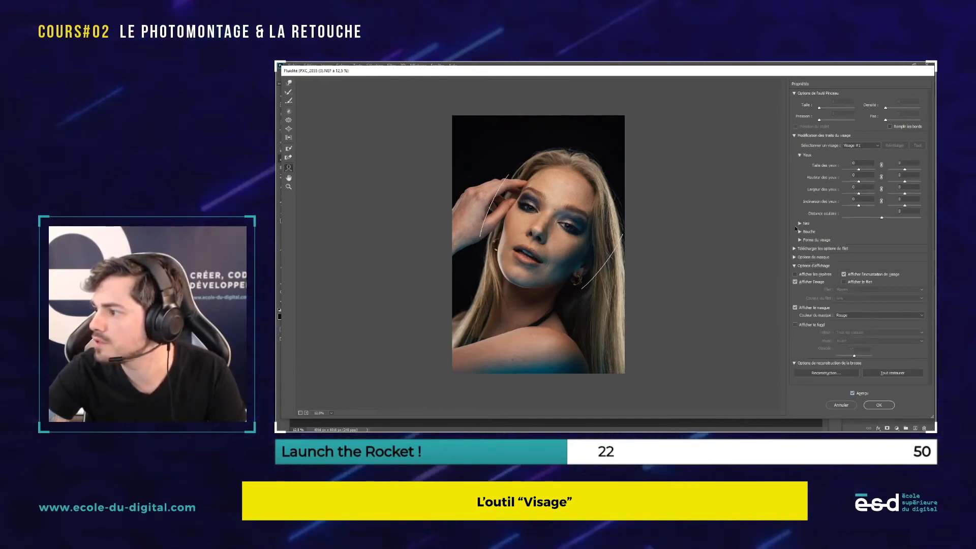
click(800, 232)
click(800, 223)
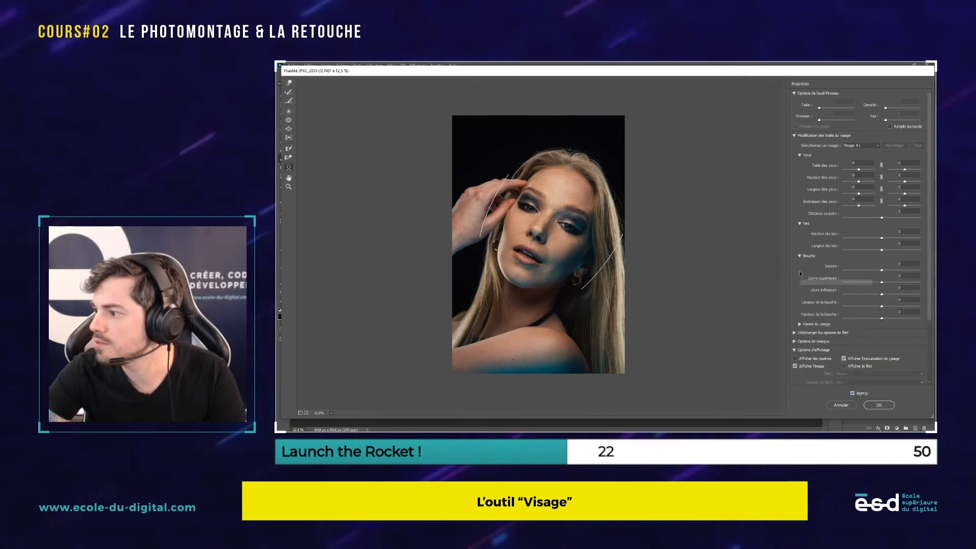
click(816, 325)
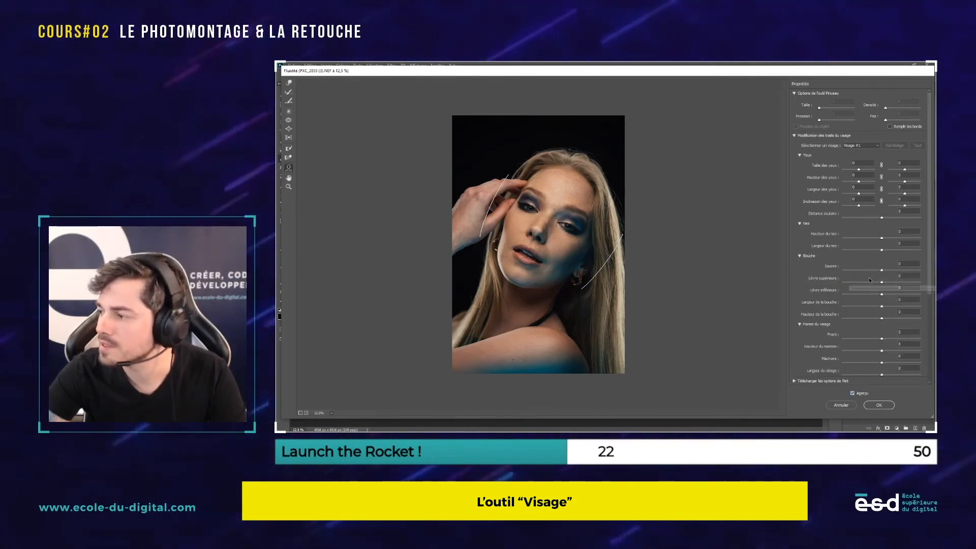
- Try a linked eye size of 100 on both eyes, and reset it to 0
mouse_move(882, 270)
mouse_down()
mouse_move(890, 271)
mouse_move(850, 267)
mouse_move(894, 270)
mouse_move(881, 272)
mouse_up()
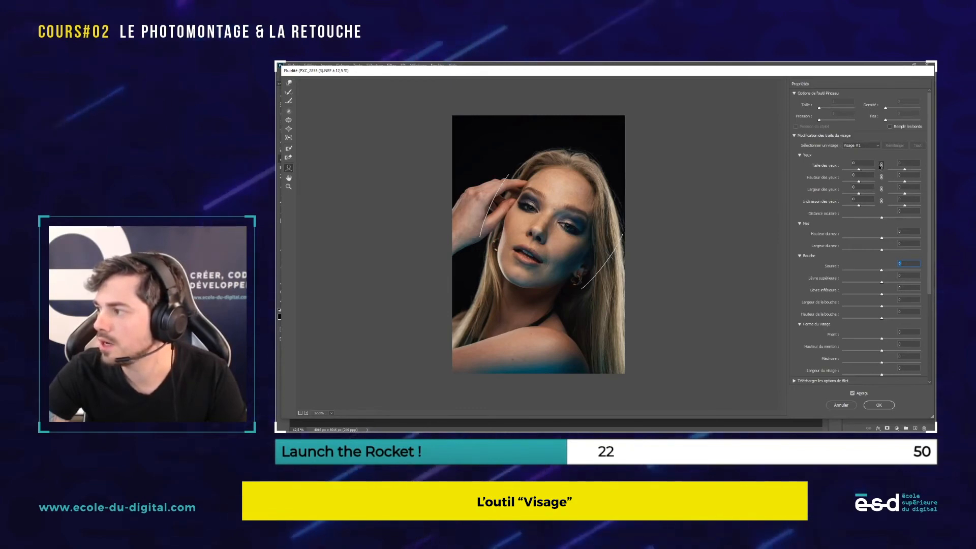
drag(859, 169, 872, 171)
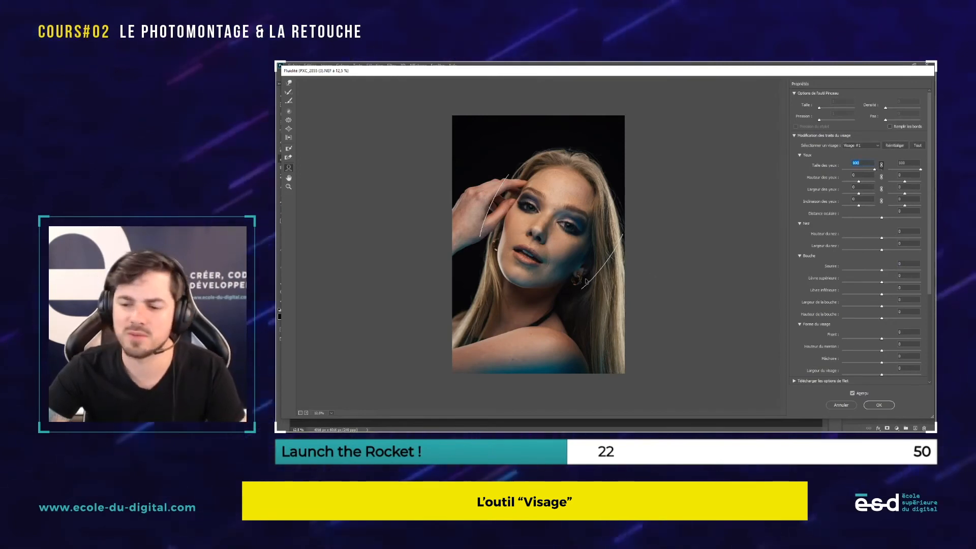
text(0)
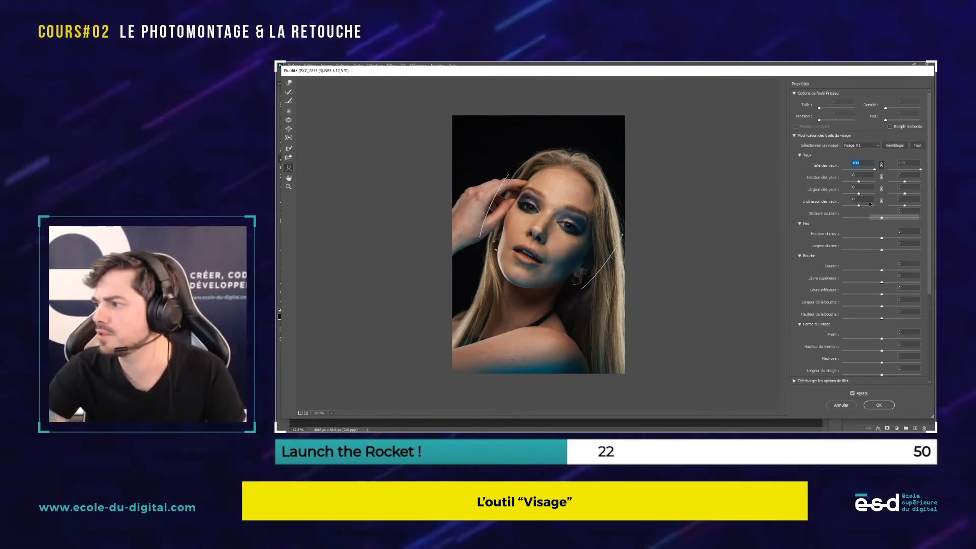
- Try a slightly stronger smile in the mouth settings
scroll(927, 127, down, 1)
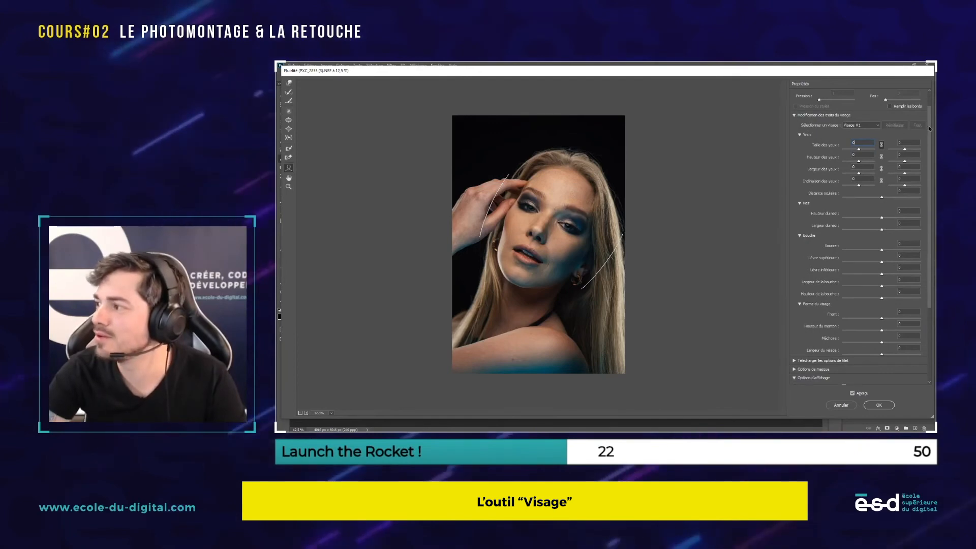
scroll(927, 127, down, 1)
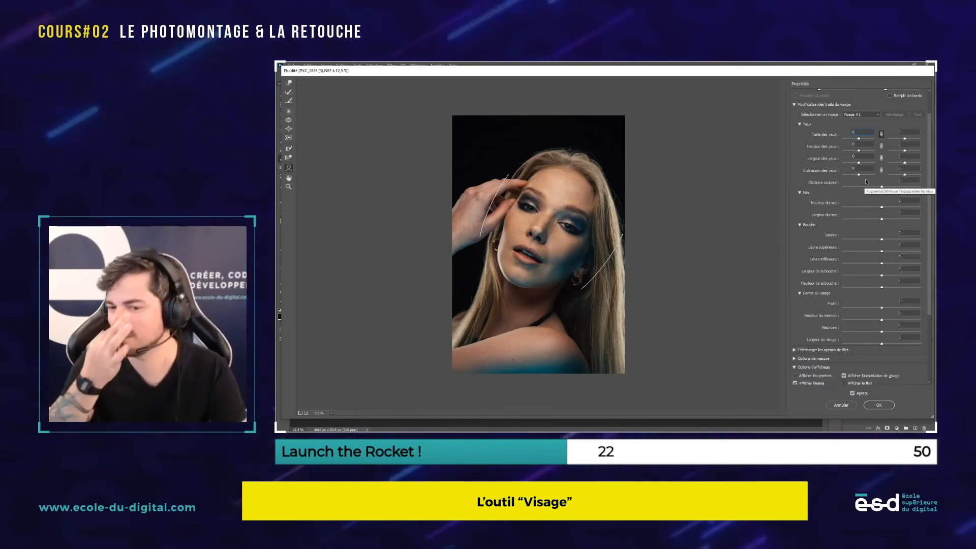
drag(881, 240, 891, 242)
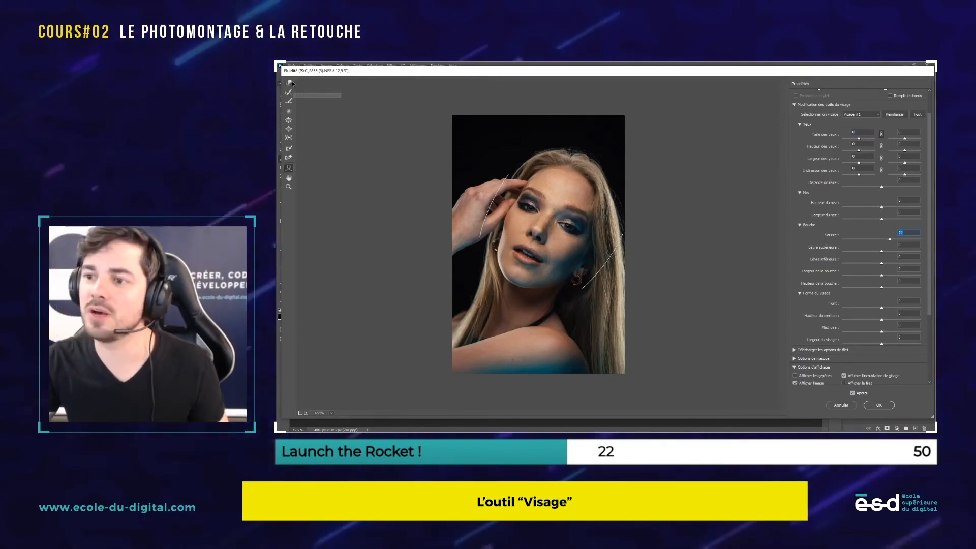
- Make short Forward Warp strokes on the cheek beside the nose, and apply the Liquify filter
drag(548, 232, 564, 234)
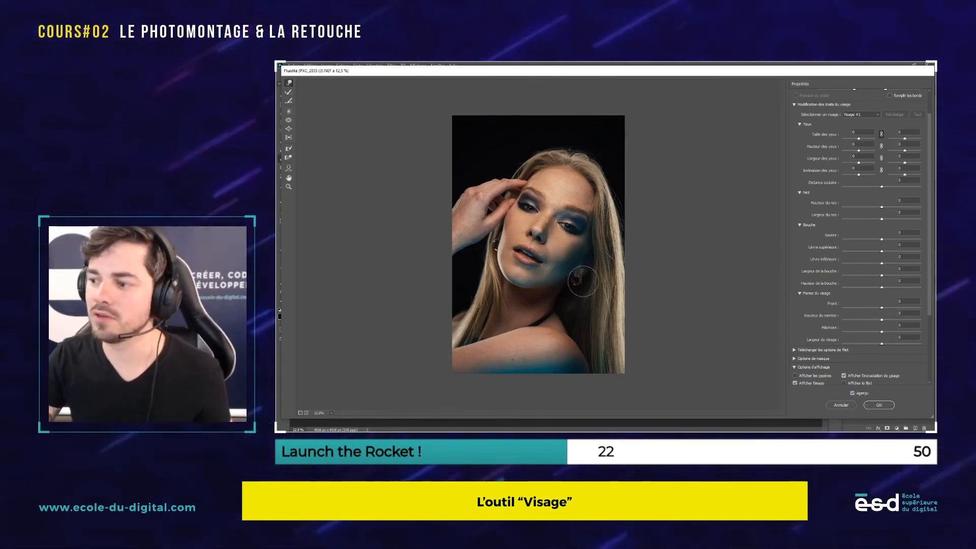
drag(555, 236, 549, 235)
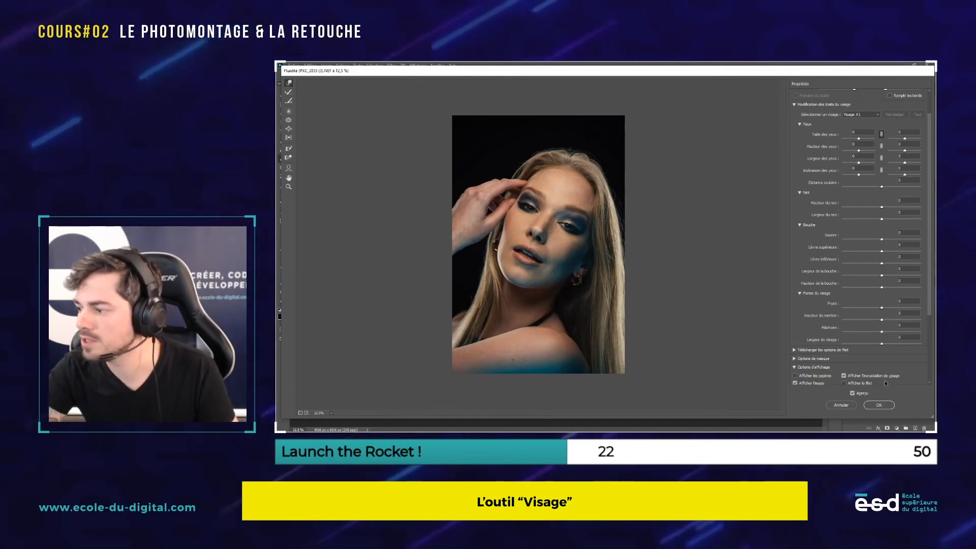
click(877, 406)
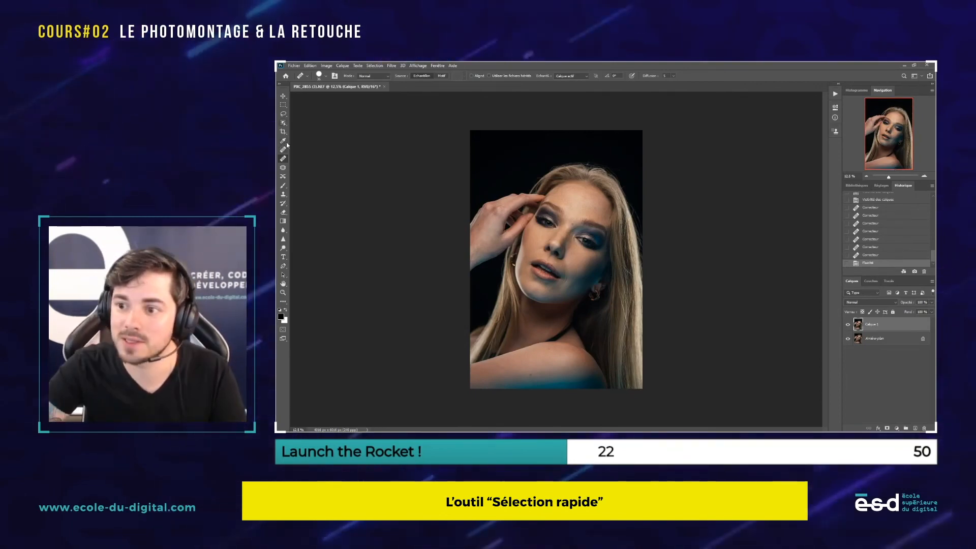
- Select the dark background around the model with the Quick Selection tool
click(283, 123)
click(328, 130)
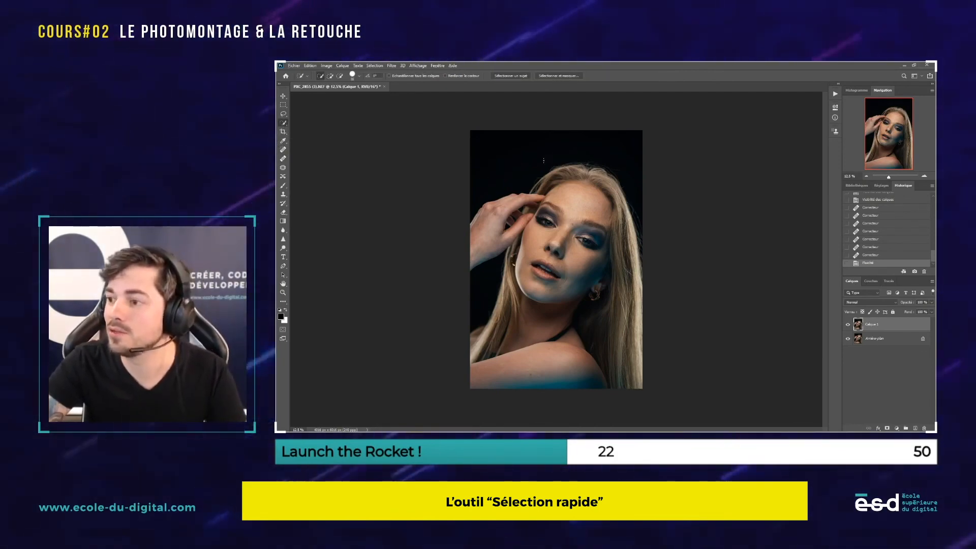
drag(561, 166, 558, 166)
click(527, 153)
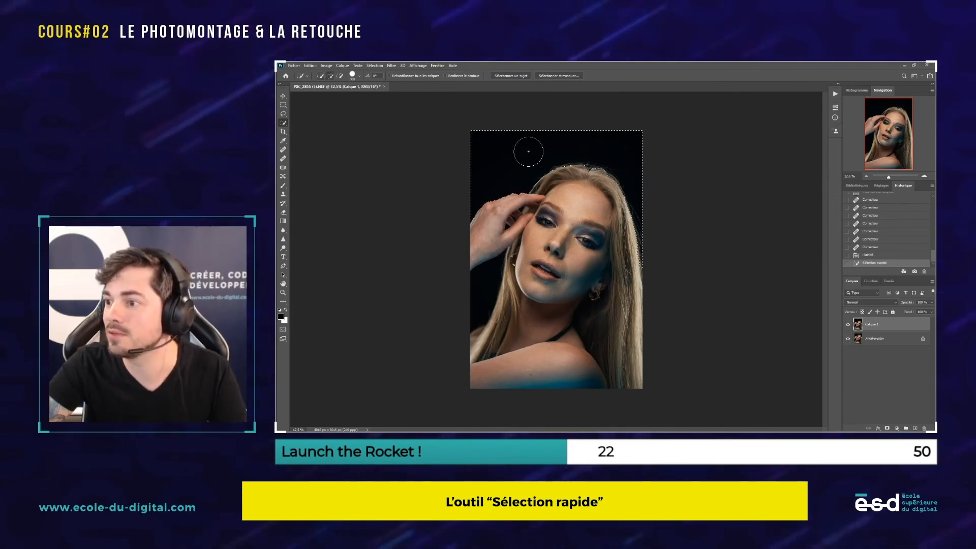
- Open Select and Mask for the background selection and set its view mode to Overlay
click(558, 75)
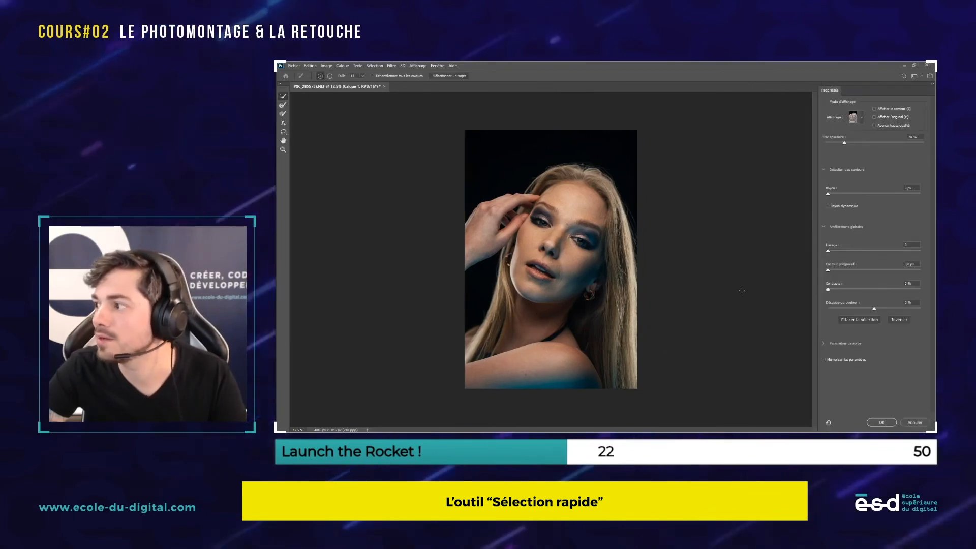
click(855, 117)
click(824, 162)
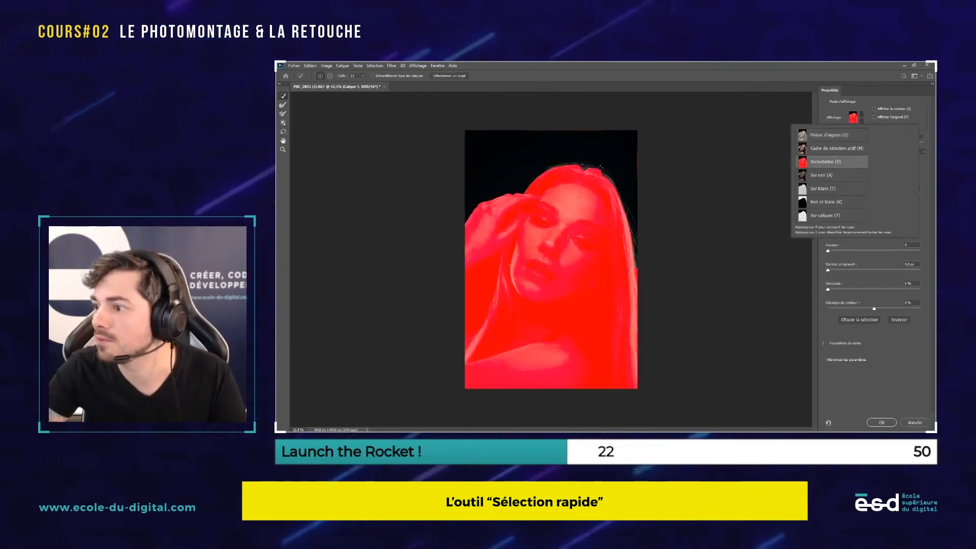